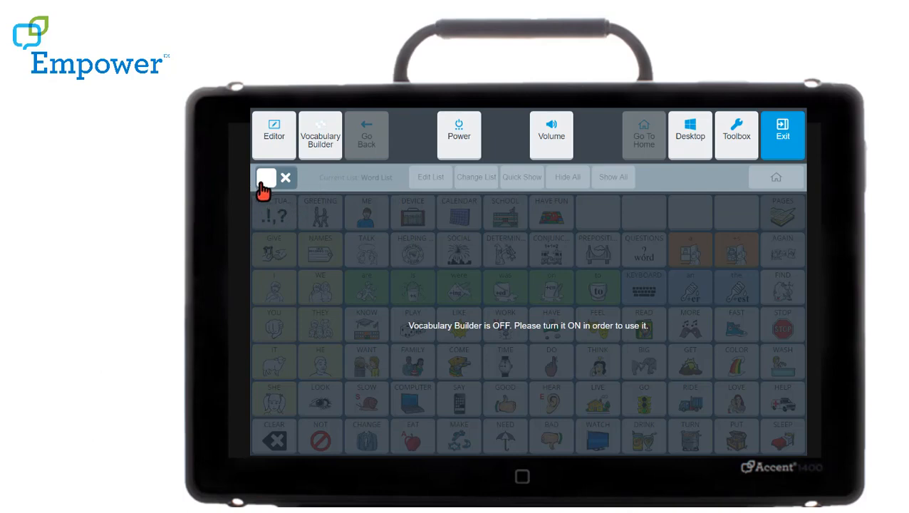
- Turn on Vocabulary Builder and open the collection of default word lists
{"action": "left_click", "coordinate": [265, 180]}
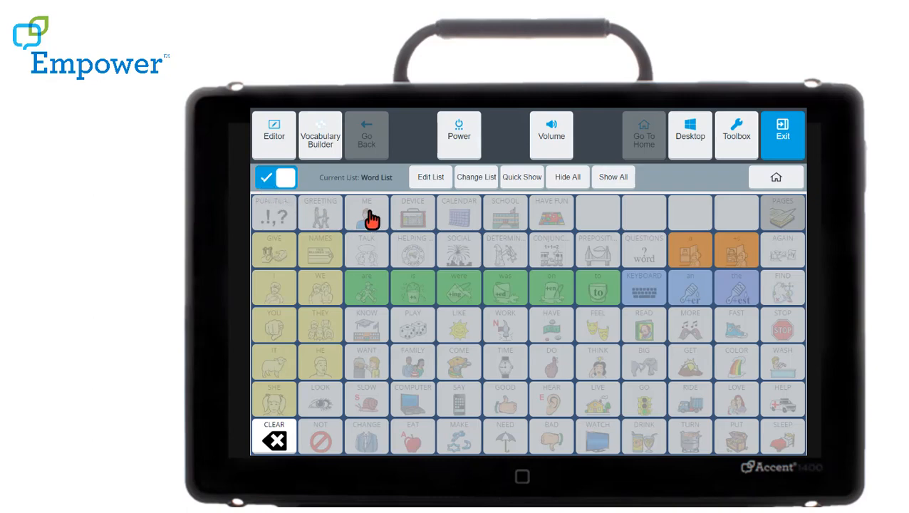
{"action": "left_click", "coordinate": [432, 178]}
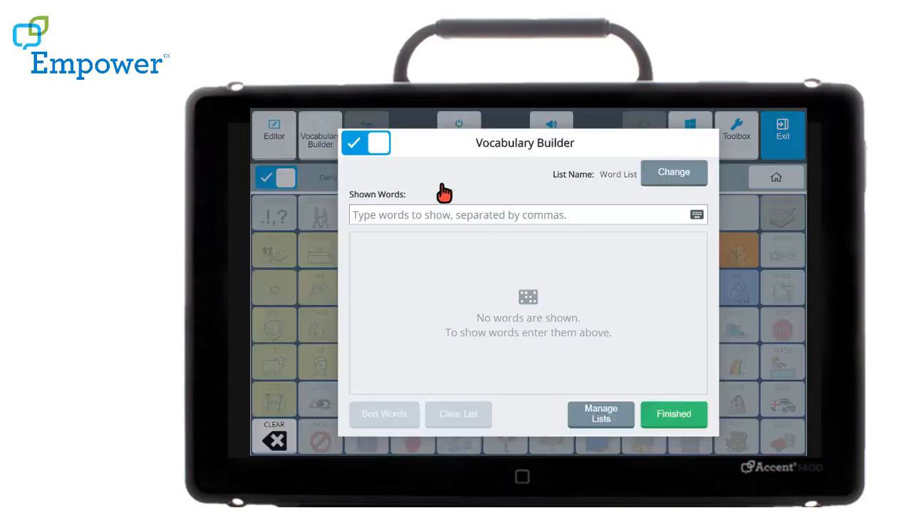
{"action": "left_click", "coordinate": [601, 414]}
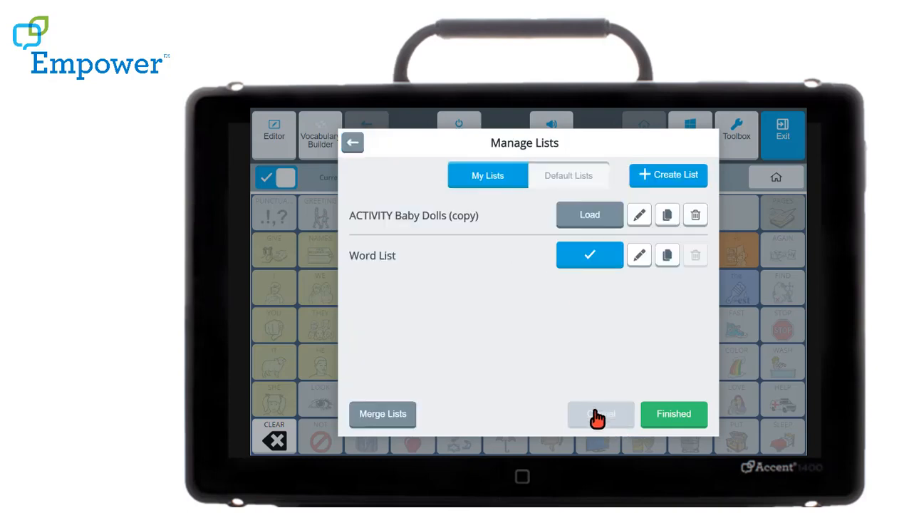
{"action": "left_click", "coordinate": [567, 184]}
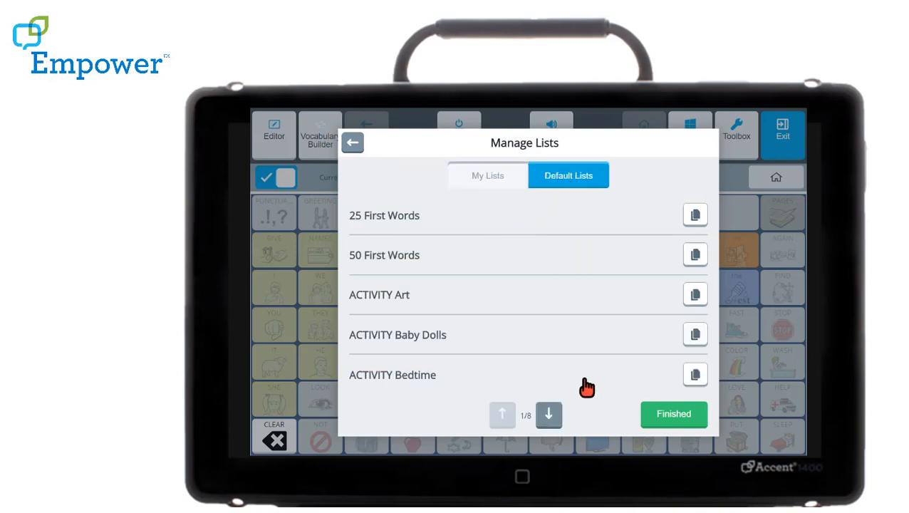
- Look through all pages of the default word lists and return to the first page
{"action": "left_click", "coordinate": [550, 417]}
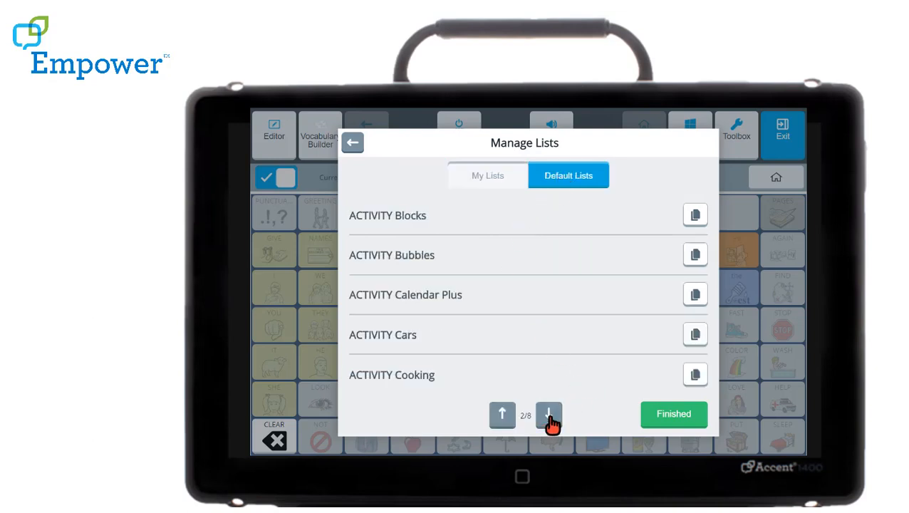
{"action": "left_click", "coordinate": [550, 416]}
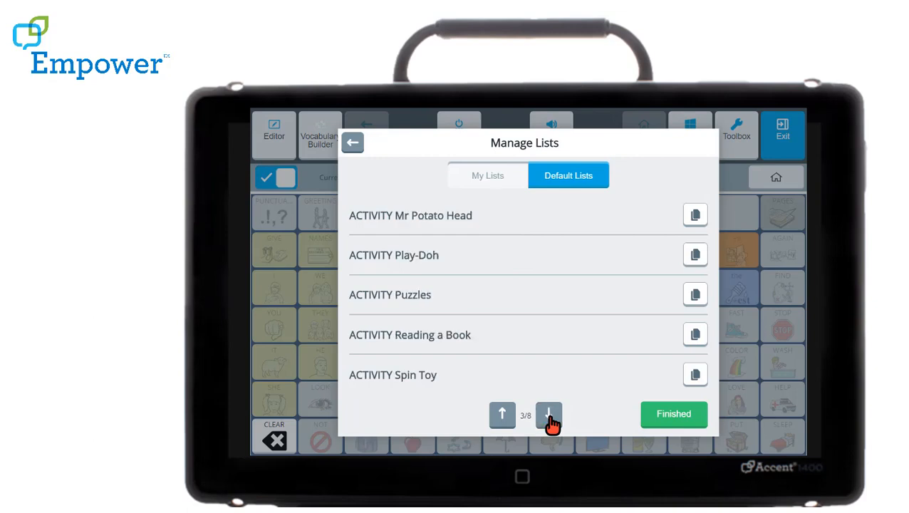
{"action": "left_click", "coordinate": [550, 419]}
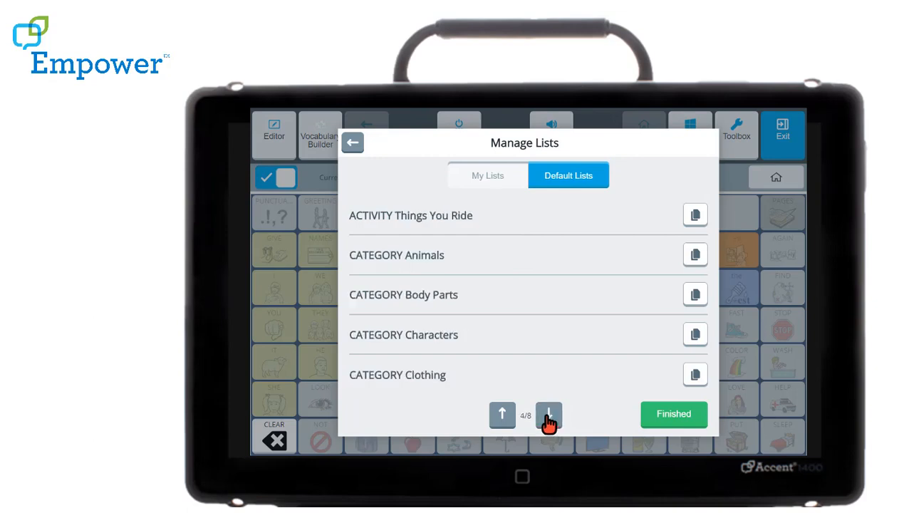
{"action": "left_click", "coordinate": [550, 418]}
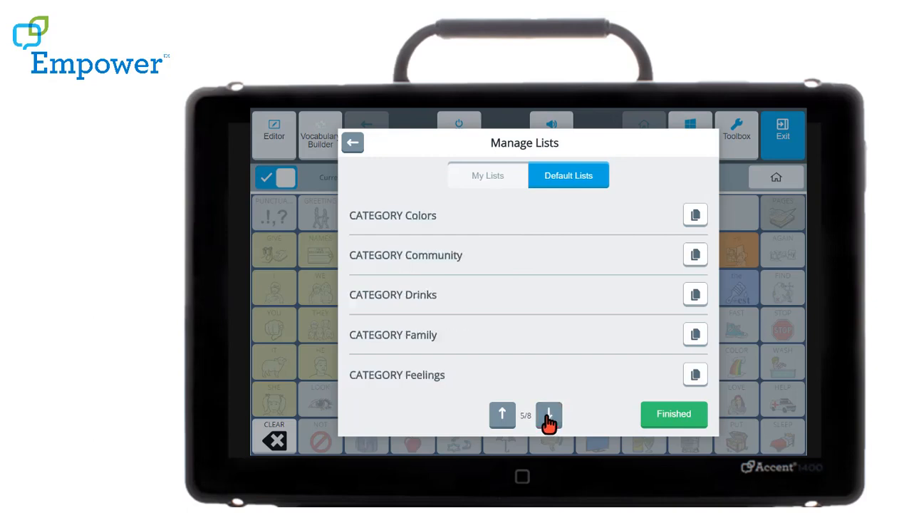
{"action": "left_click", "coordinate": [549, 418]}
{"action": "left_click", "coordinate": [550, 417]}
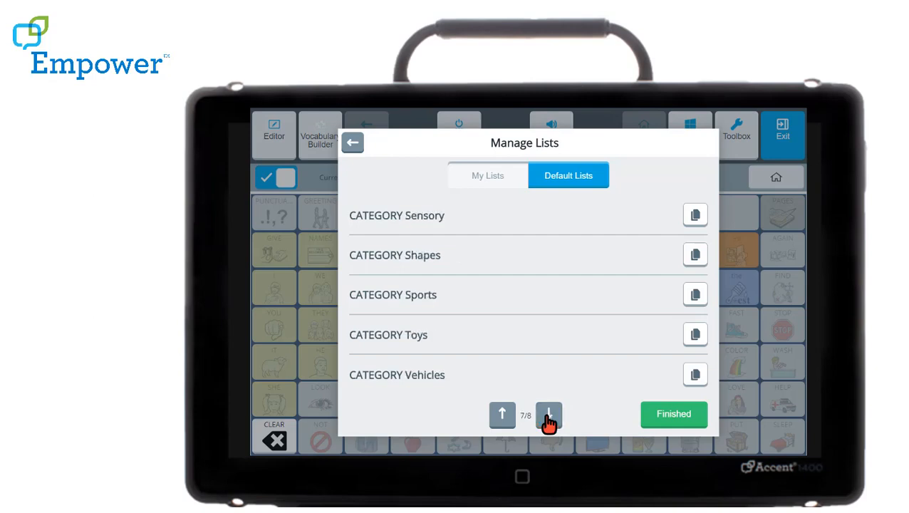
{"action": "left_click", "coordinate": [550, 418]}
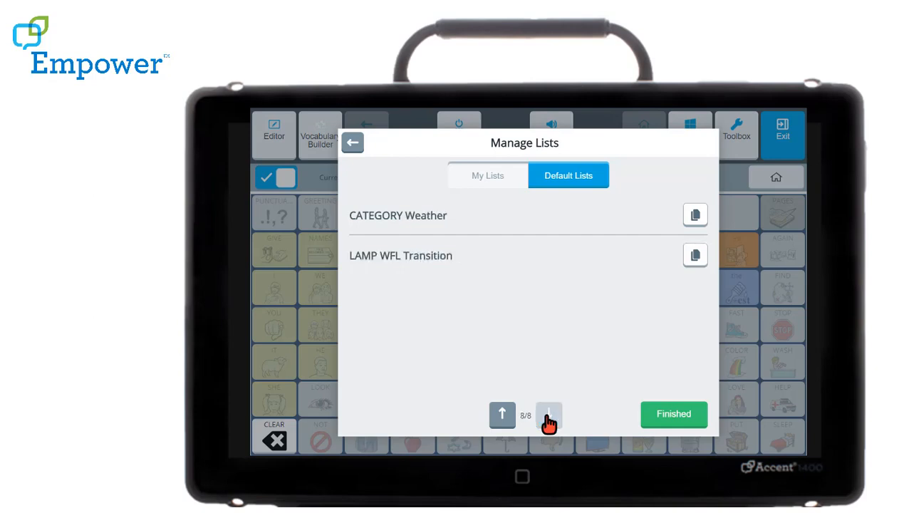
{"action": "left_click", "coordinate": [503, 416]}
{"action": "left_click", "coordinate": [502, 416]}
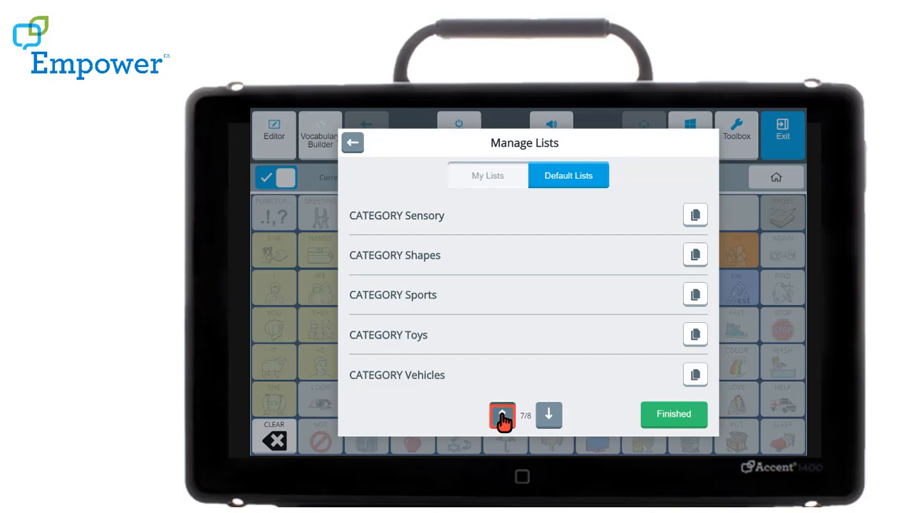
{"action": "left_click", "coordinate": [503, 416]}
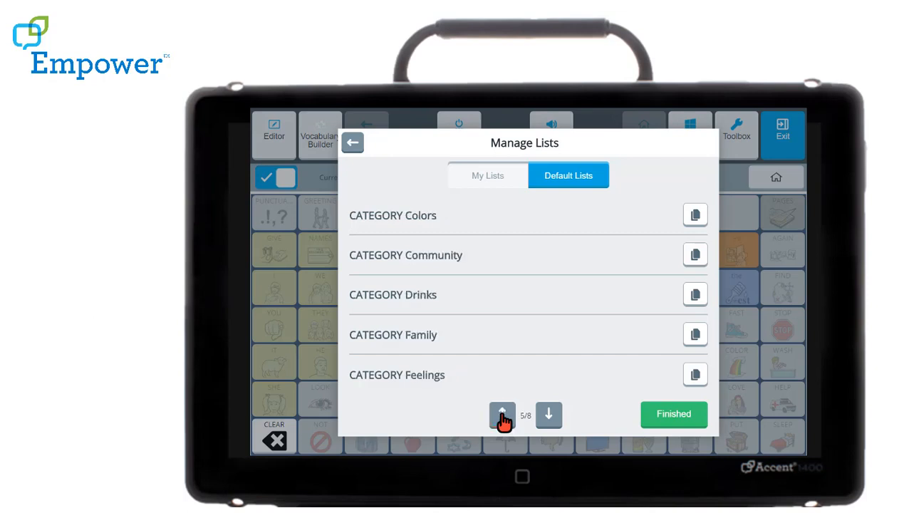
{"action": "left_click", "coordinate": [502, 417]}
{"action": "left_click", "coordinate": [502, 417]}
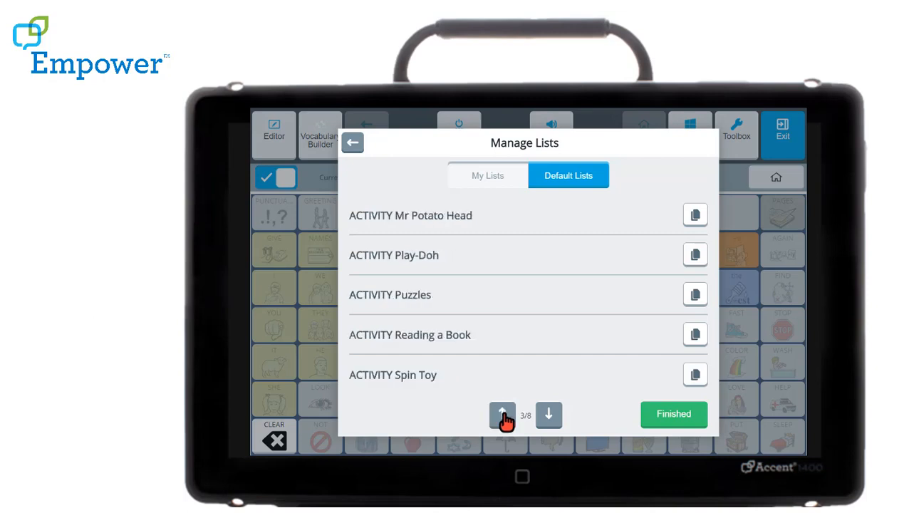
{"action": "left_click", "coordinate": [502, 417]}
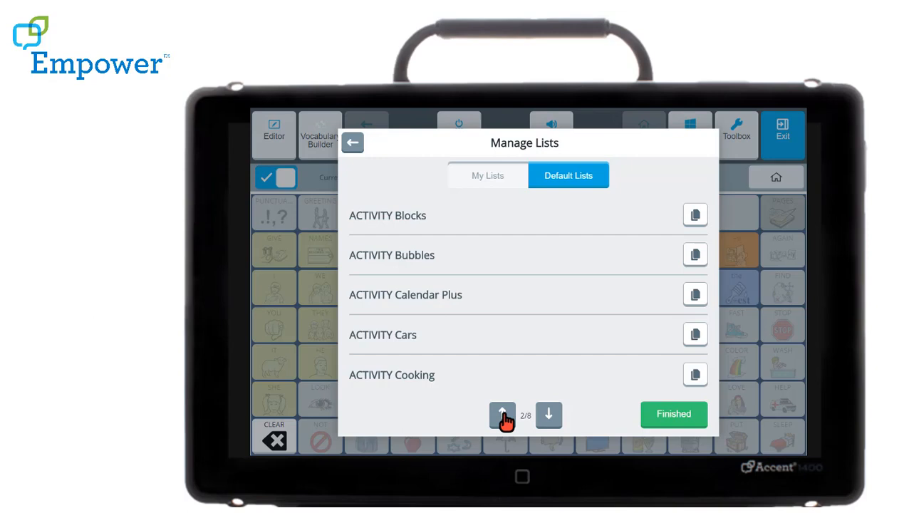
{"action": "left_click", "coordinate": [503, 417]}
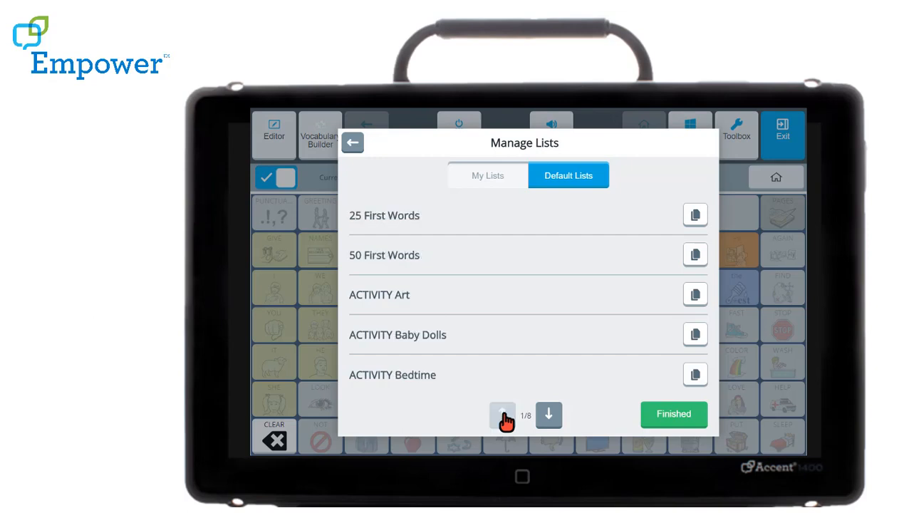
- Copy the default list ACTIVITY Bedtime and review the words shown in the copy
{"action": "left_click", "coordinate": [696, 376]}
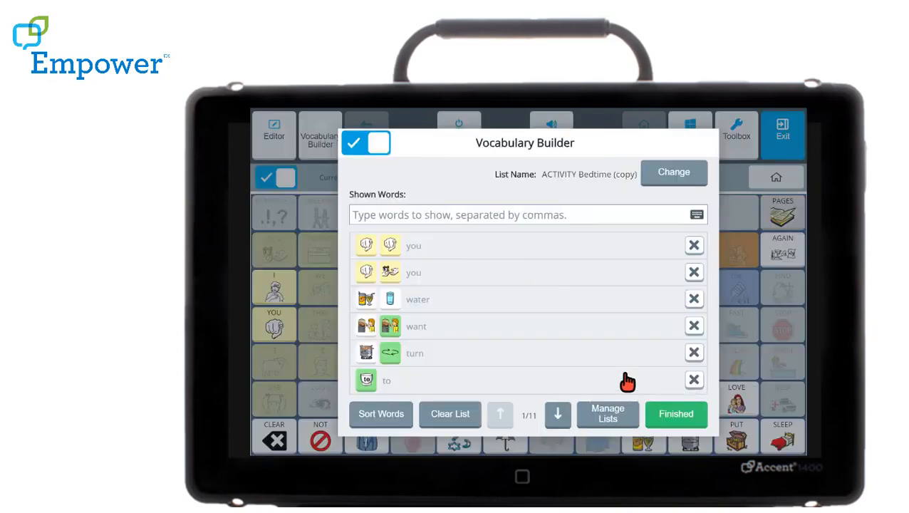
{"action": "left_click", "coordinate": [559, 417]}
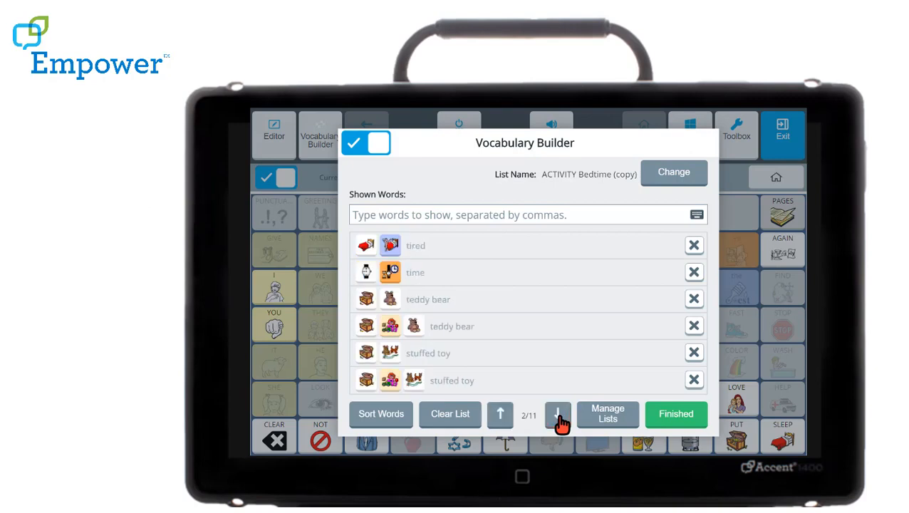
{"action": "left_click", "coordinate": [559, 417]}
{"action": "left_click", "coordinate": [559, 417]}
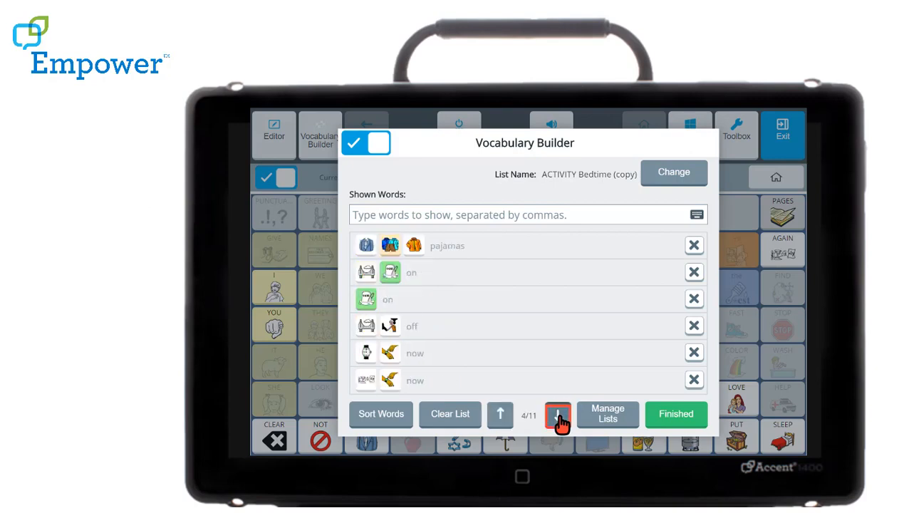
{"action": "left_click", "coordinate": [559, 417]}
{"action": "left_click", "coordinate": [501, 417]}
{"action": "left_click", "coordinate": [501, 417]}
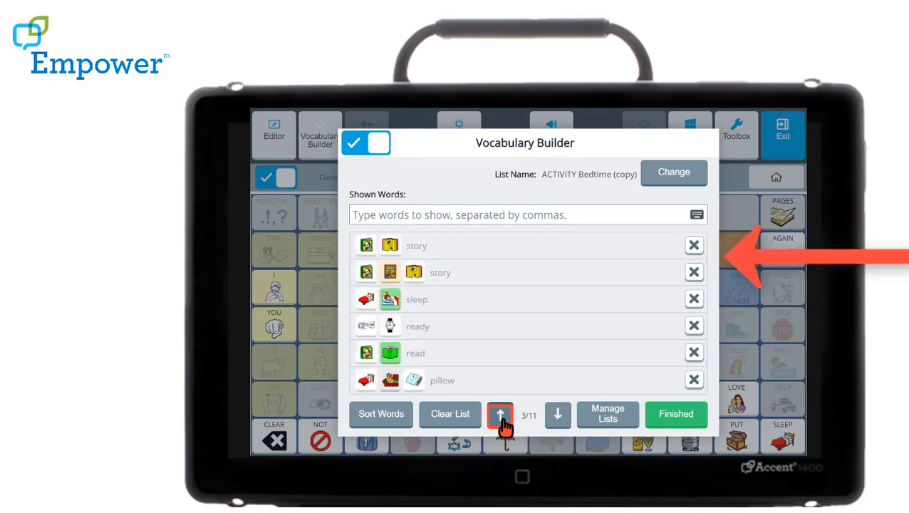
{"action": "left_click", "coordinate": [501, 417]}
{"action": "left_click", "coordinate": [501, 417]}
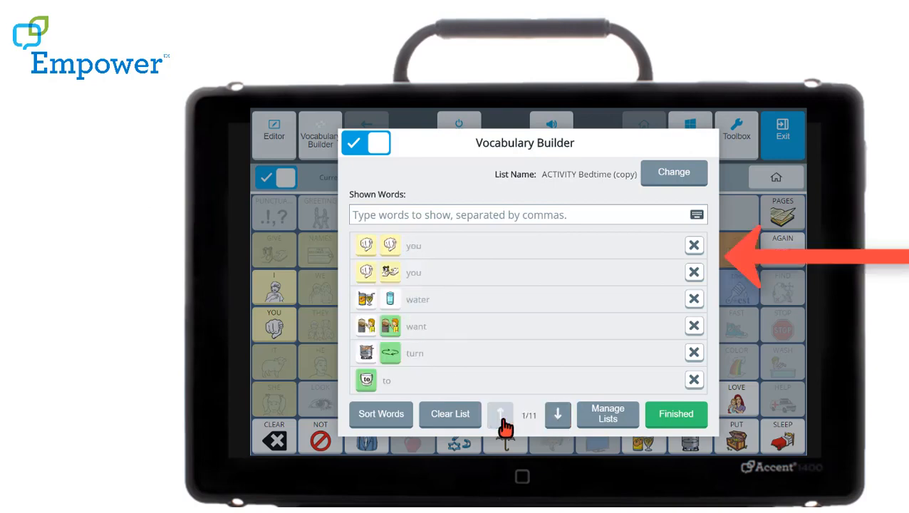
- Check the word sorting options, then finish with the list and return to the communication page
{"action": "left_click", "coordinate": [388, 427]}
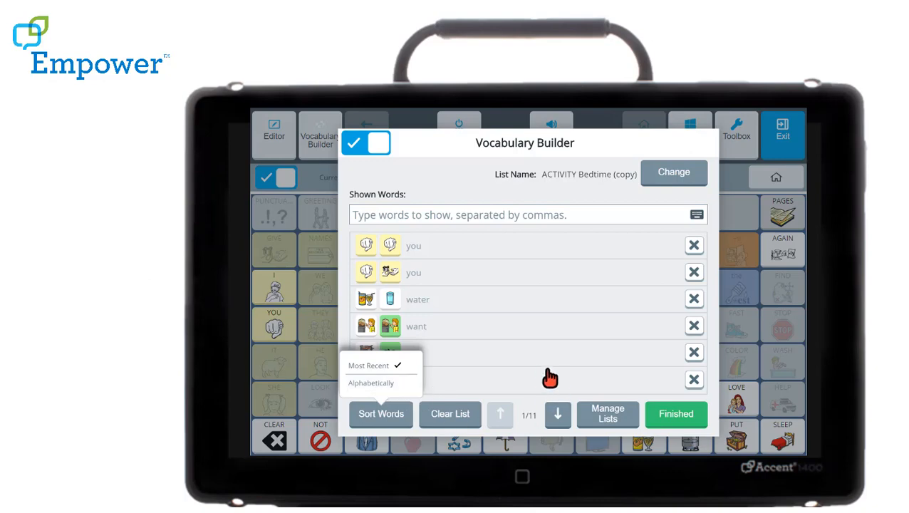
{"action": "left_click", "coordinate": [677, 422]}
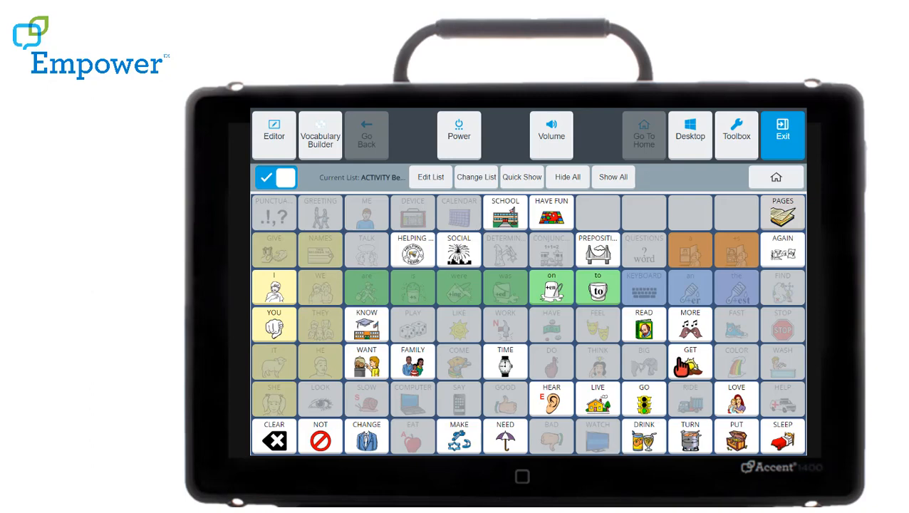
{"action": "left_click", "coordinate": [777, 143]}
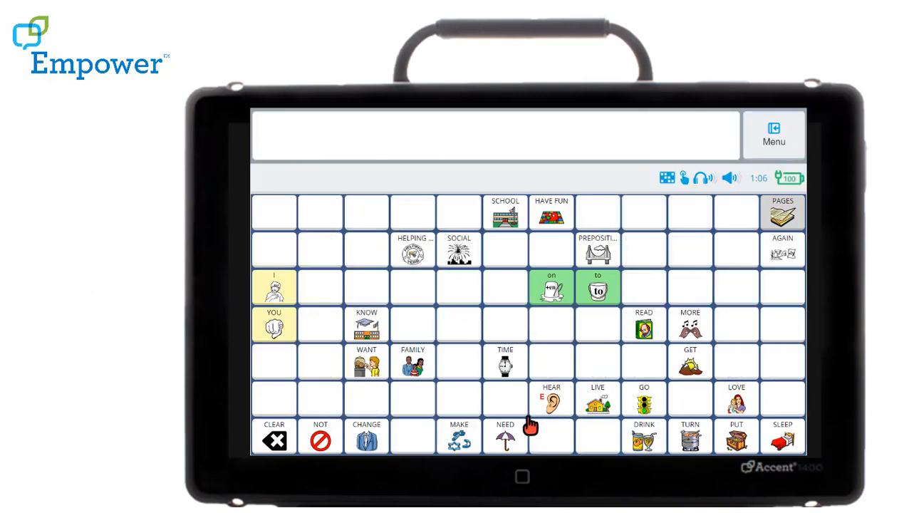
- Compose the message "Want drink" using the WANT and DRINK symbols
{"action": "left_click", "coordinate": [368, 365]}
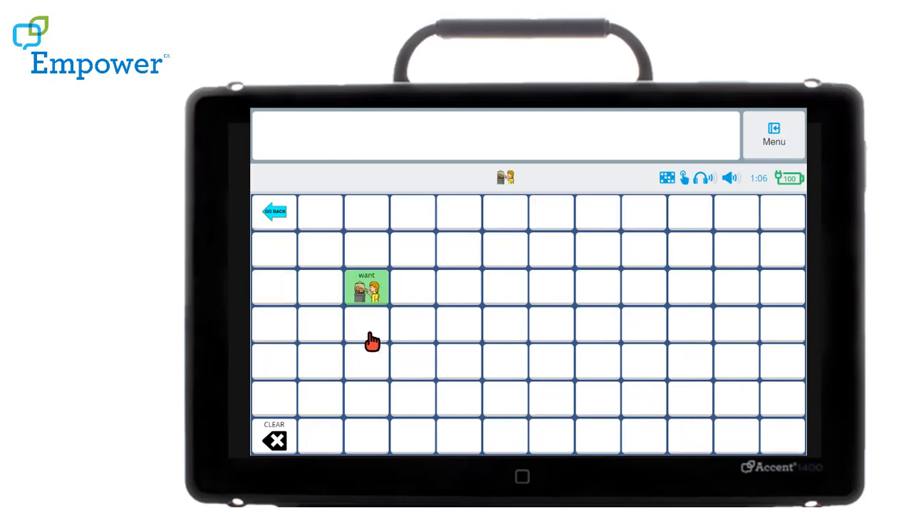
{"action": "left_click", "coordinate": [367, 290]}
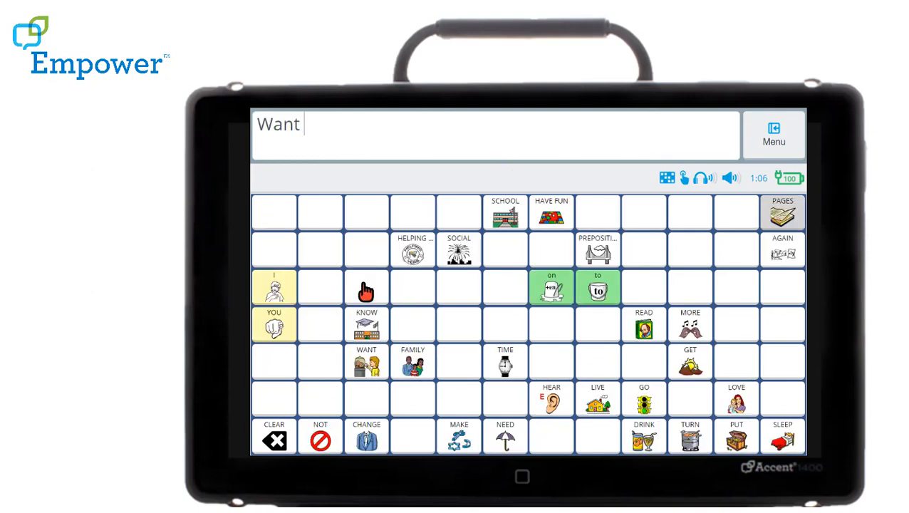
{"action": "left_click", "coordinate": [644, 440]}
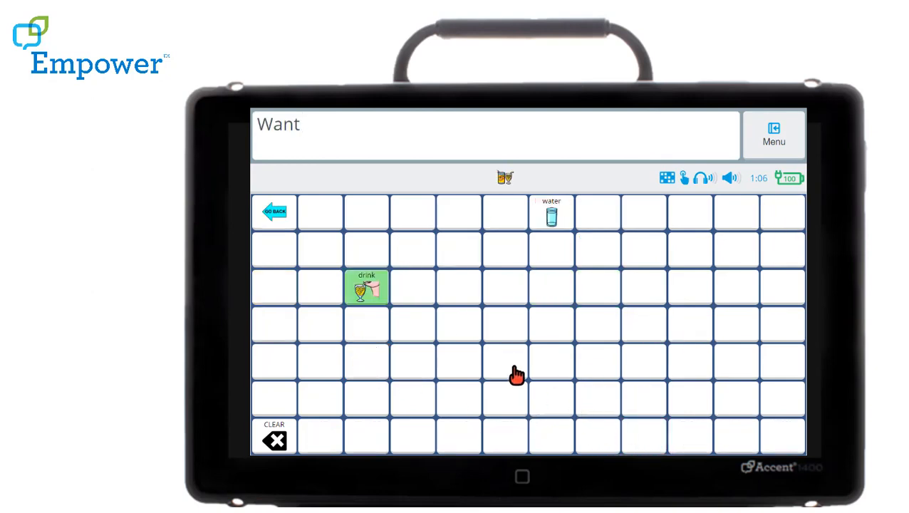
{"action": "left_click", "coordinate": [381, 302]}
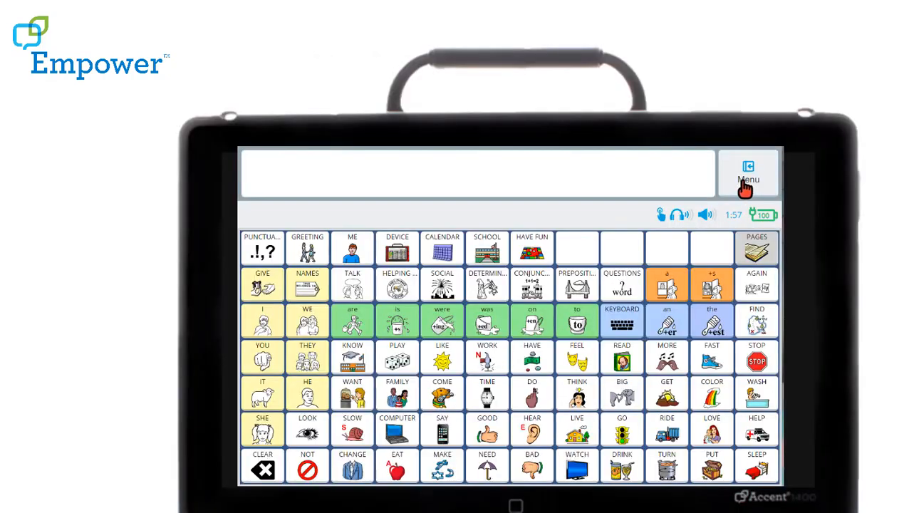
- Open Vocabulary Builder from the communication page and turn it on
{"action": "left_click", "coordinate": [750, 184]}
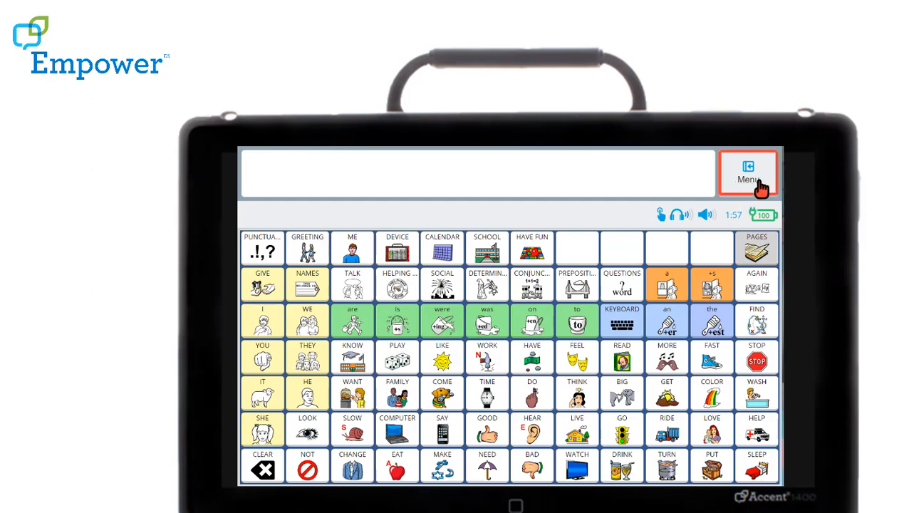
{"action": "left_click", "coordinate": [317, 192]}
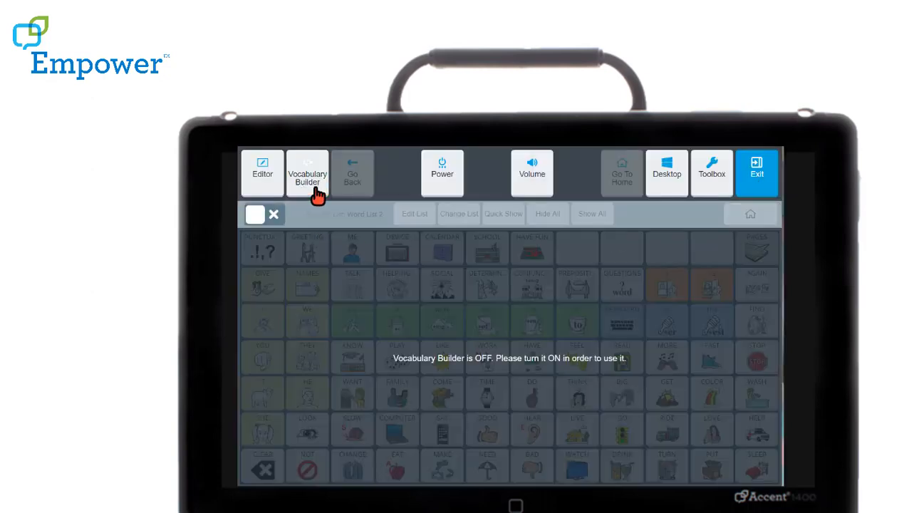
{"action": "left_click", "coordinate": [256, 216]}
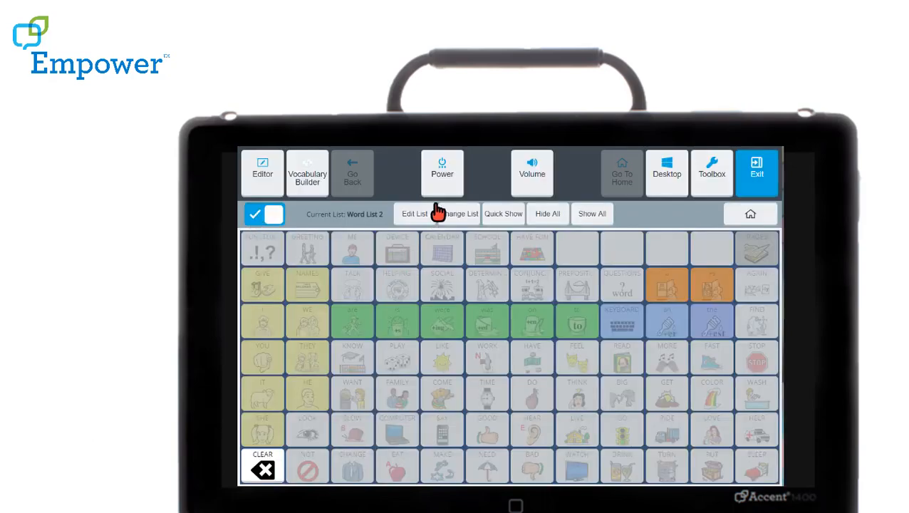
- Create a new empty word list among the custom Vocabulary Builder lists
{"action": "left_click", "coordinate": [417, 216]}
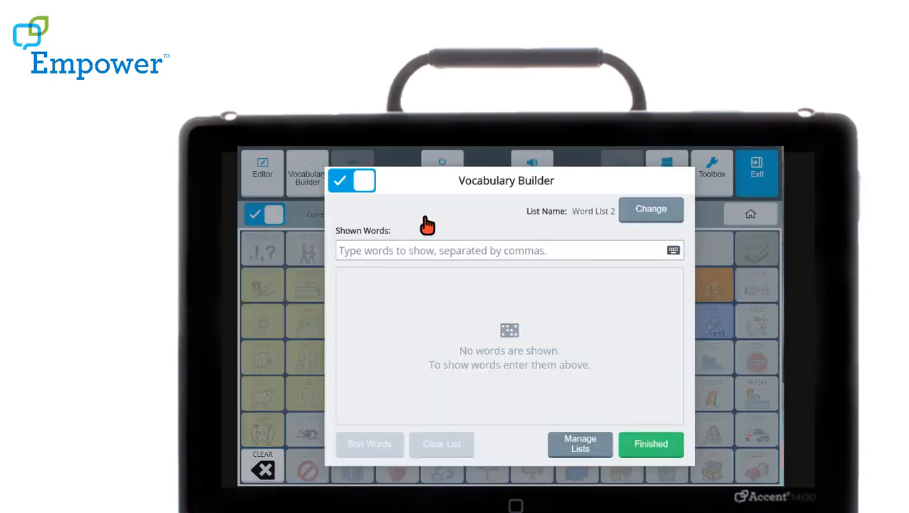
{"action": "left_click", "coordinate": [597, 452]}
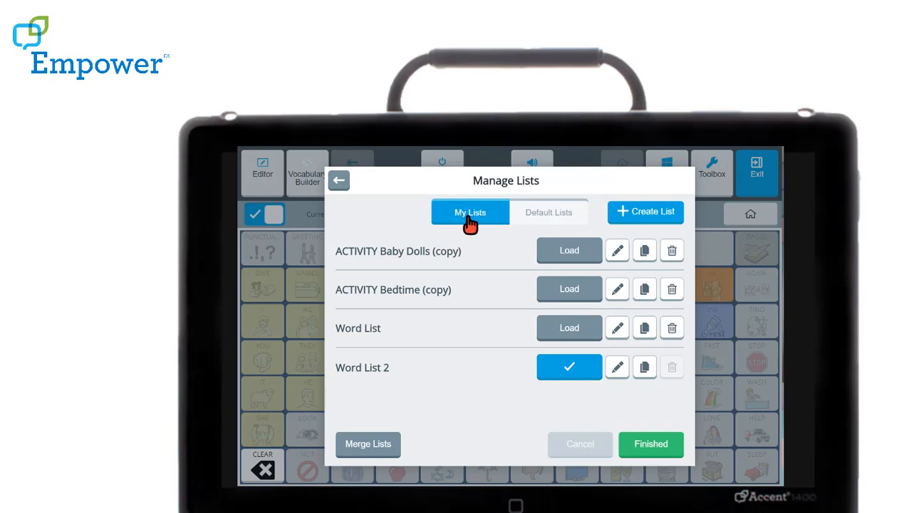
{"action": "left_click", "coordinate": [624, 218]}
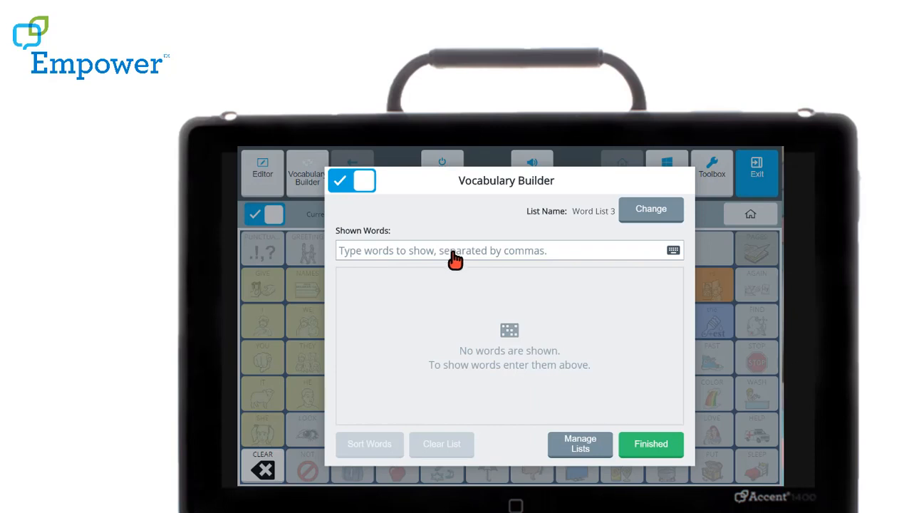
- Add the words "go" and "stop" to the shown words of the new list
{"action": "left_click", "coordinate": [455, 260]}
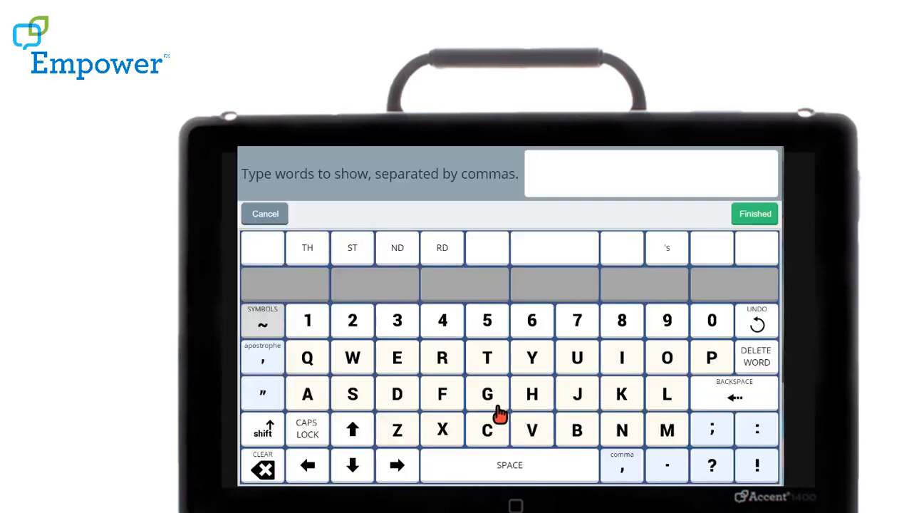
{"action": "left_click", "coordinate": [493, 408]}
{"action": "left_click", "coordinate": [674, 365]}
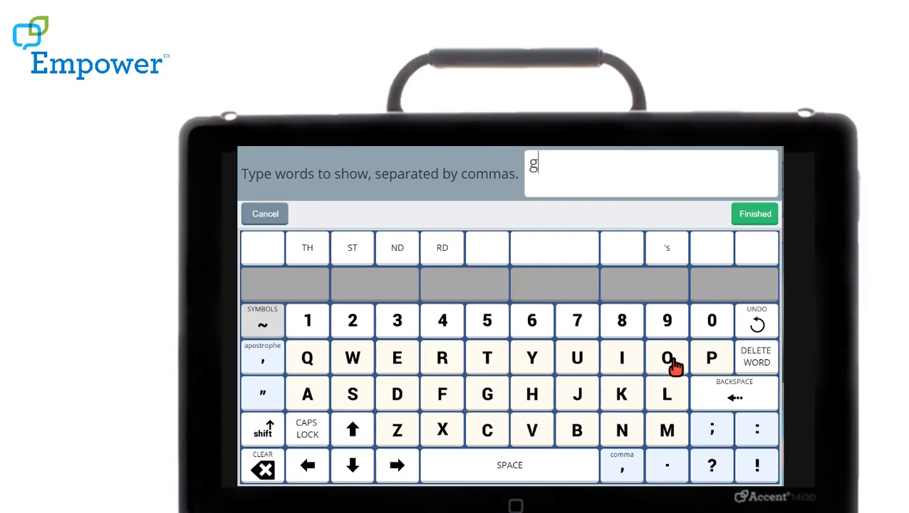
{"action": "left_click", "coordinate": [627, 473]}
{"action": "left_click", "coordinate": [355, 401]}
{"action": "left_click", "coordinate": [489, 364]}
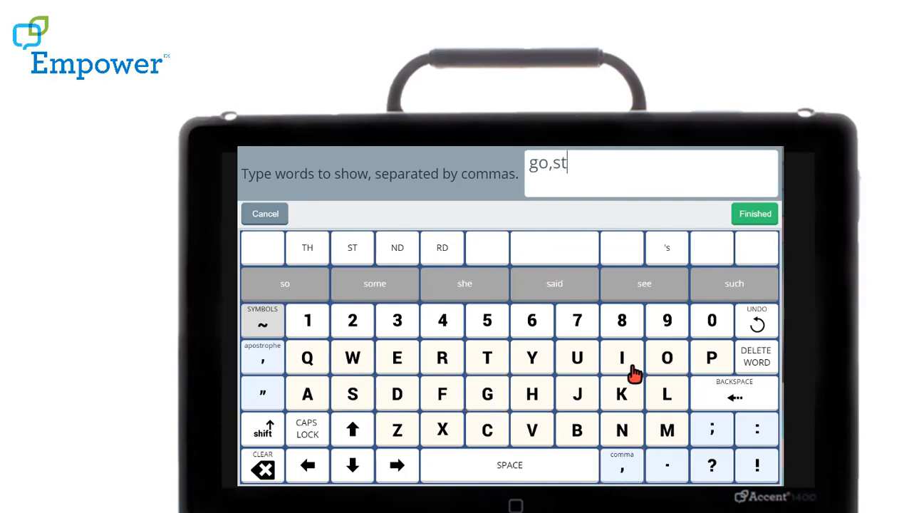
{"action": "left_click", "coordinate": [667, 358]}
{"action": "left_click", "coordinate": [709, 361]}
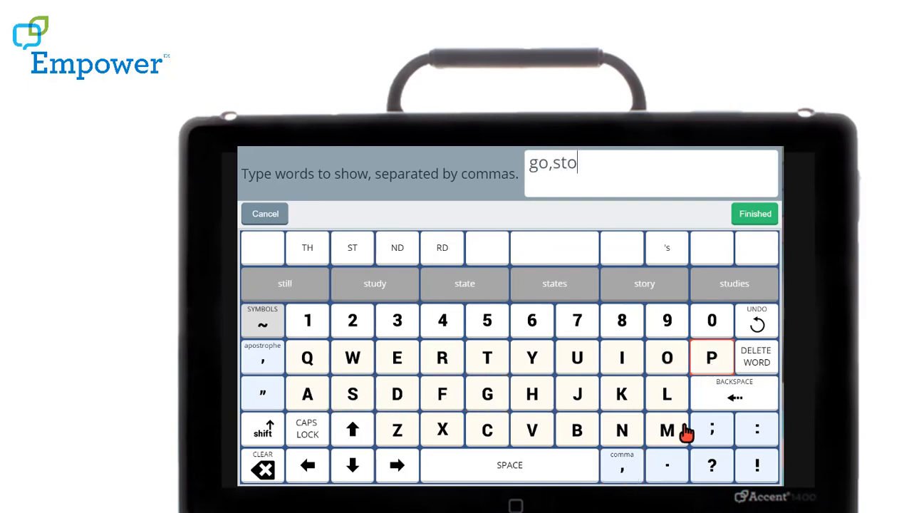
{"action": "left_click", "coordinate": [754, 218]}
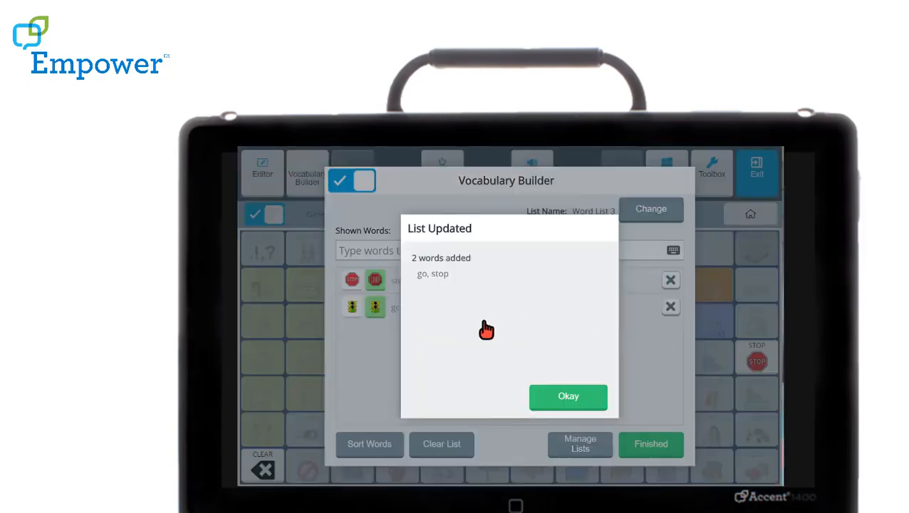
{"action": "left_click", "coordinate": [593, 404]}
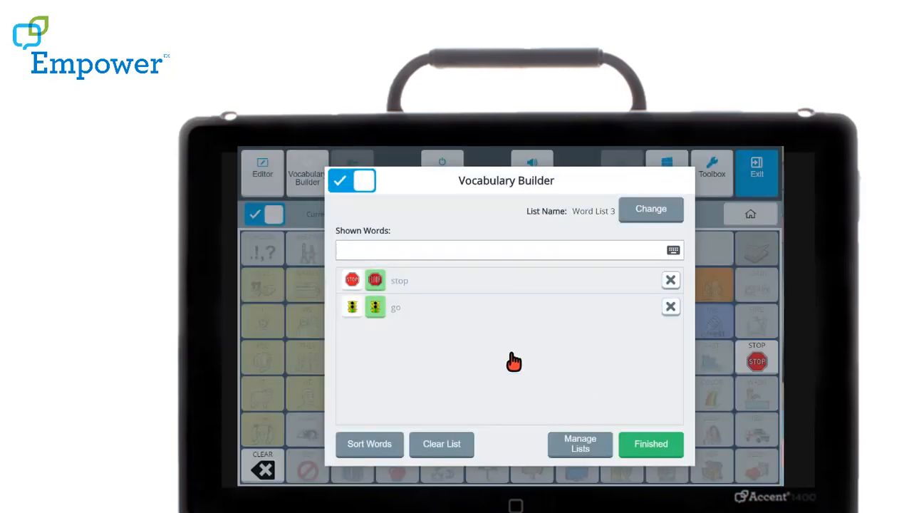
- Finish editing the word list and return to the communication page to try the GO symbol
{"action": "left_click", "coordinate": [655, 443]}
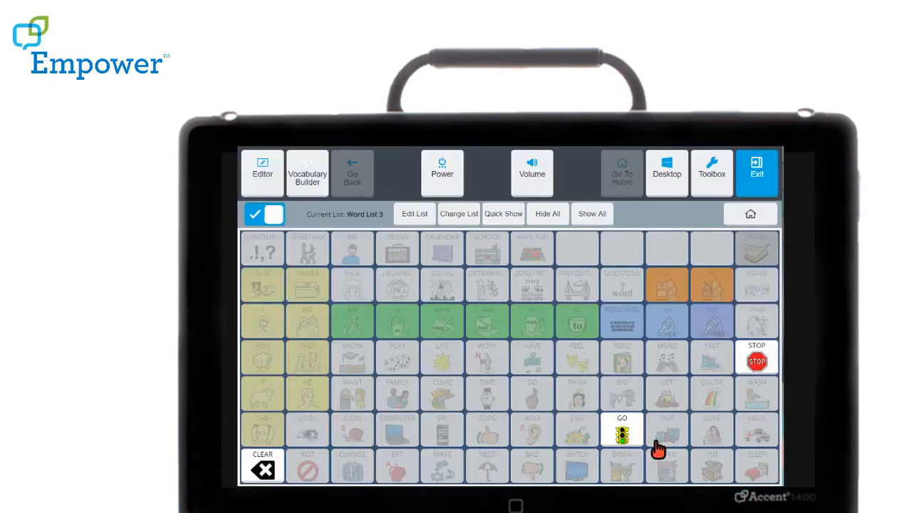
{"action": "left_click", "coordinate": [760, 191]}
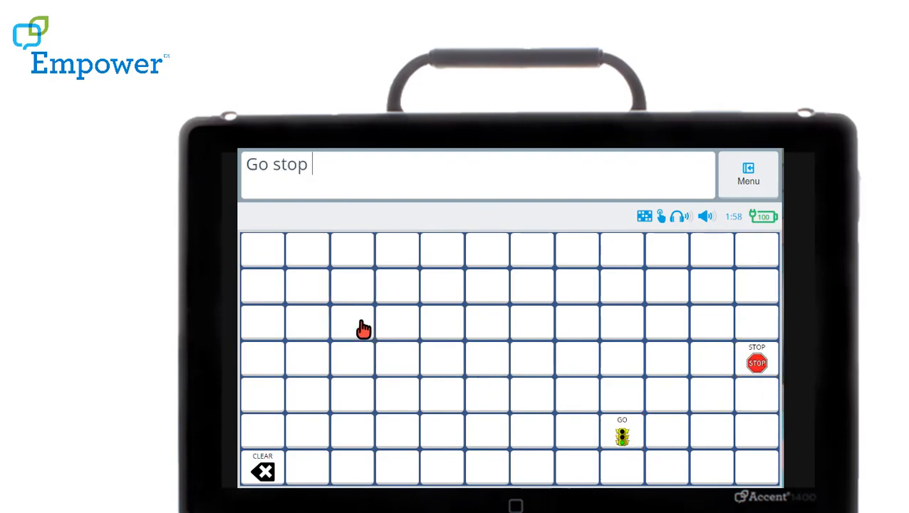
- Reopen the current word list in Vocabulary Builder, rename it as "go" and finish editing it
{"action": "left_click", "coordinate": [743, 200]}
{"action": "left_click", "coordinate": [314, 191]}
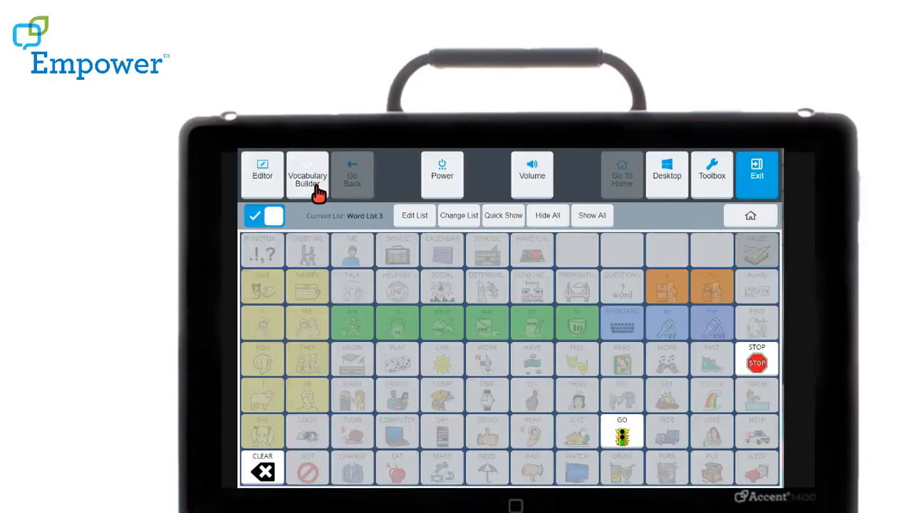
{"action": "left_click", "coordinate": [430, 218]}
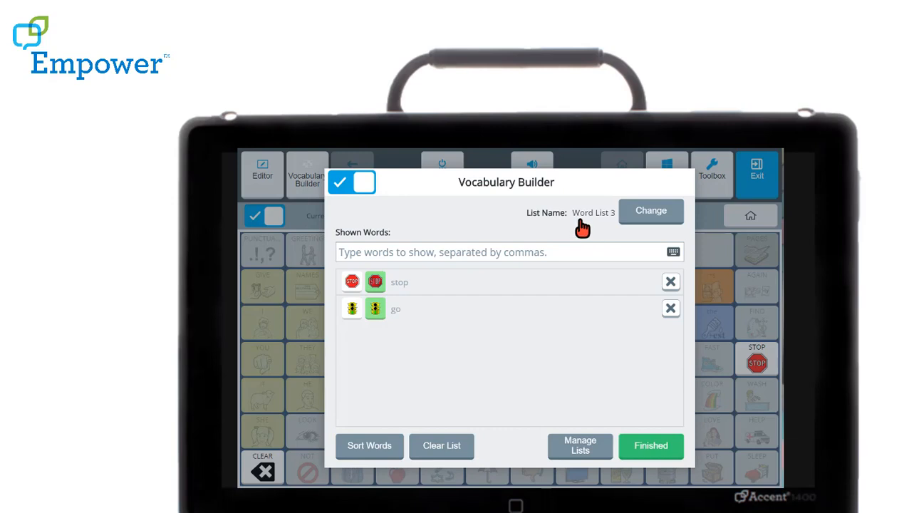
{"action": "left_click", "coordinate": [636, 225]}
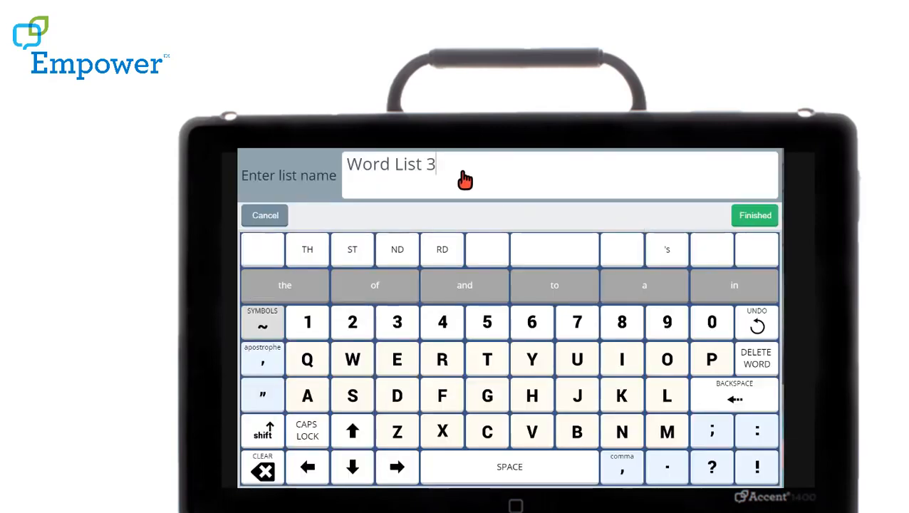
{"action": "left_click", "coordinate": [759, 362]}
{"action": "left_click", "coordinate": [758, 362]}
{"action": "left_click", "coordinate": [759, 362]}
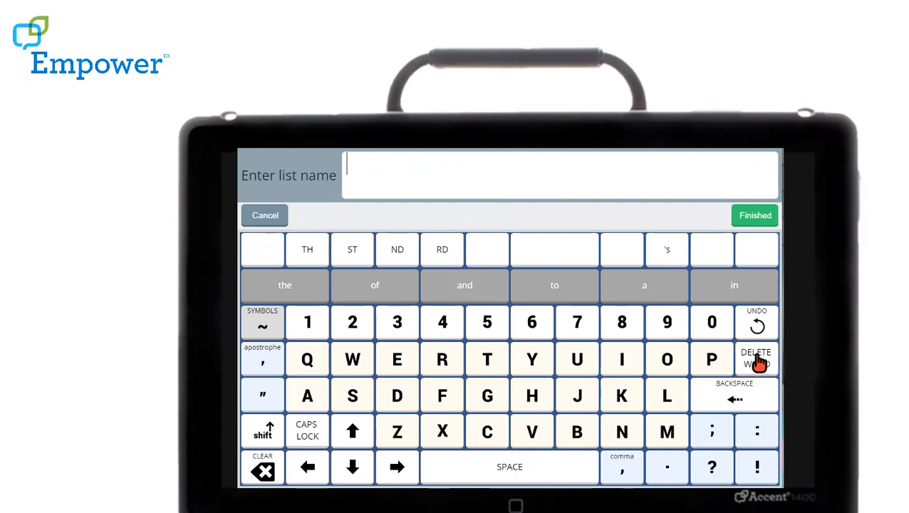
{"action": "left_click", "coordinate": [489, 410]}
{"action": "left_click", "coordinate": [669, 365]}
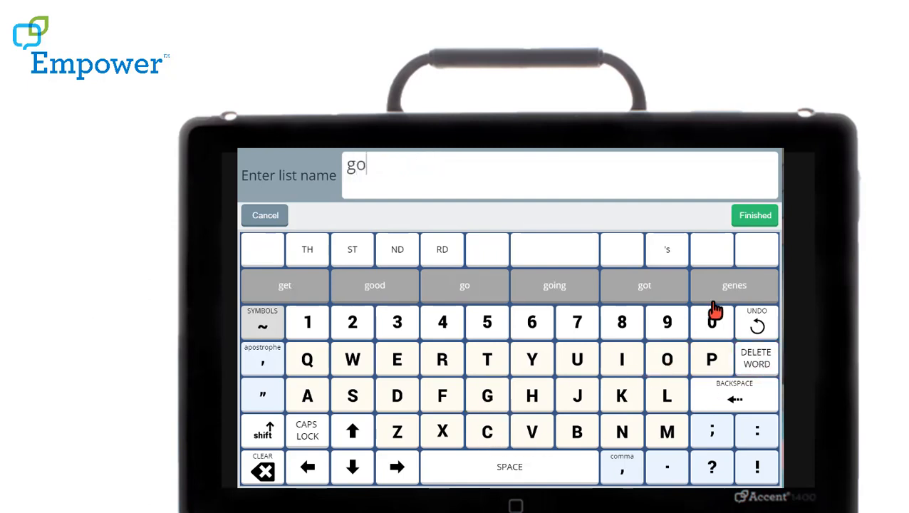
{"action": "left_click", "coordinate": [754, 217]}
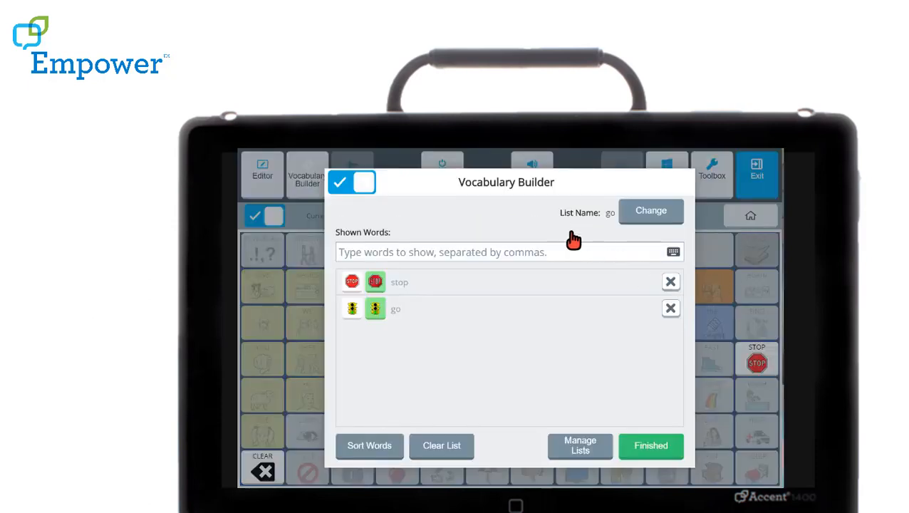
{"action": "left_click", "coordinate": [656, 447]}
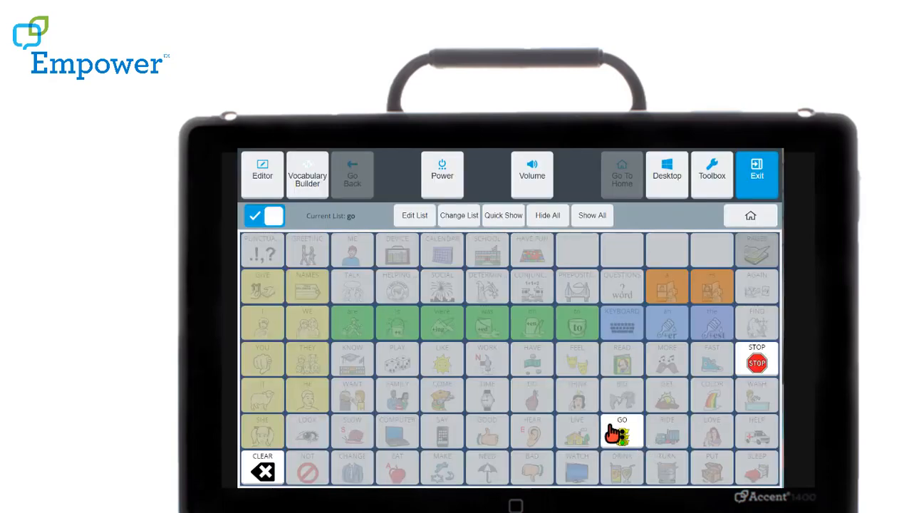
- Check the saved custom lists in Vocabulary Builder, then return to the communication page
{"action": "left_click", "coordinate": [418, 220]}
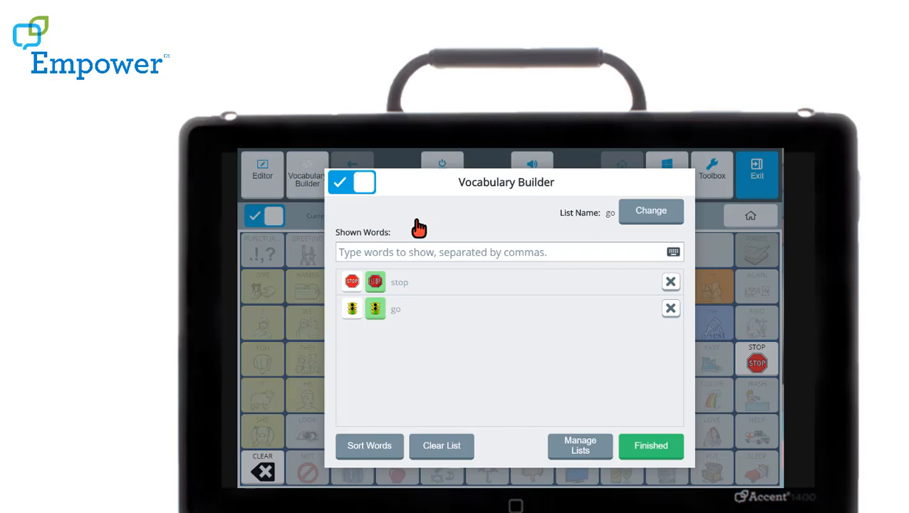
{"action": "left_click", "coordinate": [570, 460]}
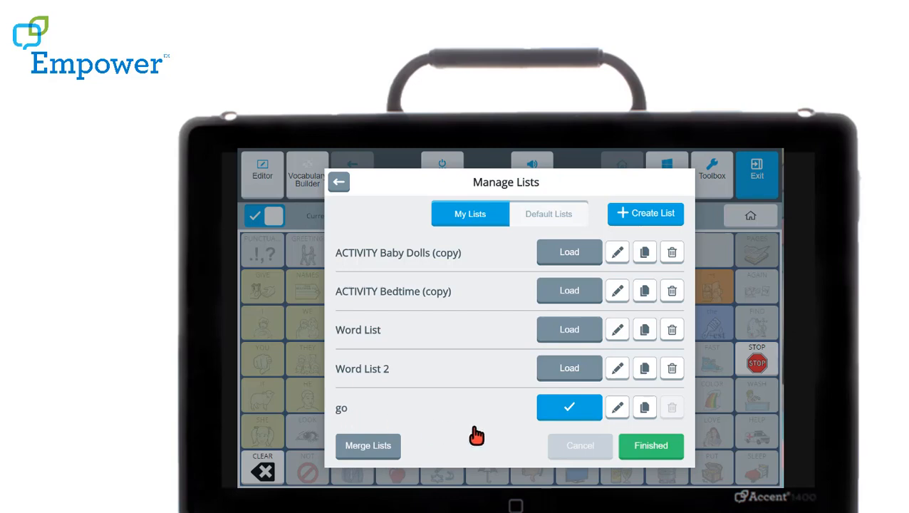
{"action": "left_click", "coordinate": [651, 447]}
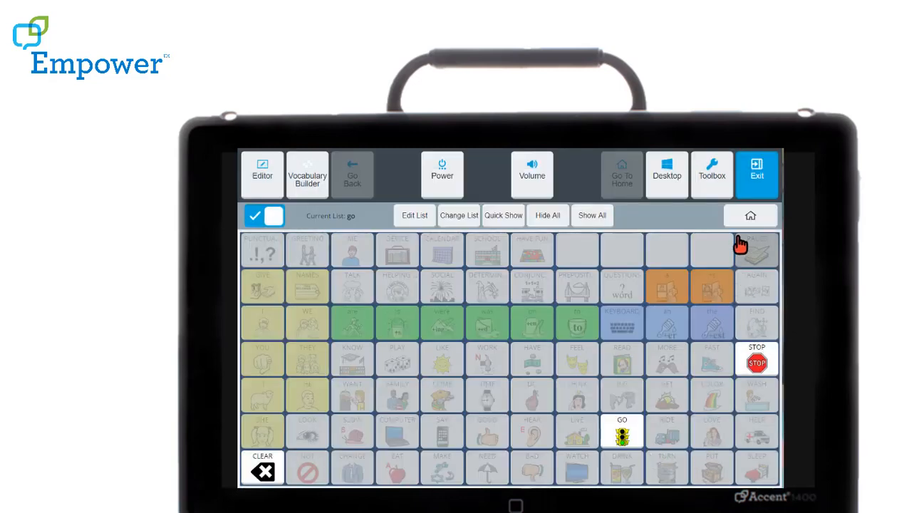
{"action": "left_click", "coordinate": [755, 178]}
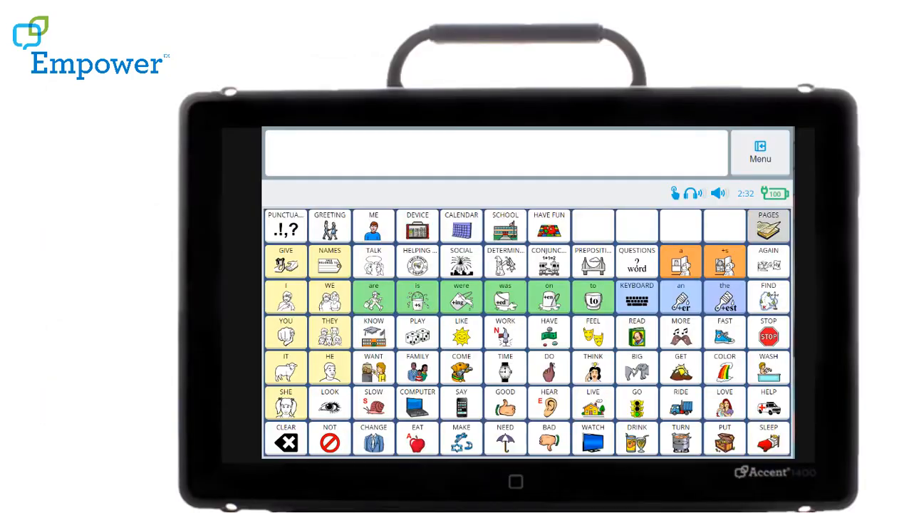
- Open Vocabulary Builder from the communication page and switch it on for the full vocabulary
{"action": "left_click", "coordinate": [778, 167]}
{"action": "left_click", "coordinate": [334, 155]}
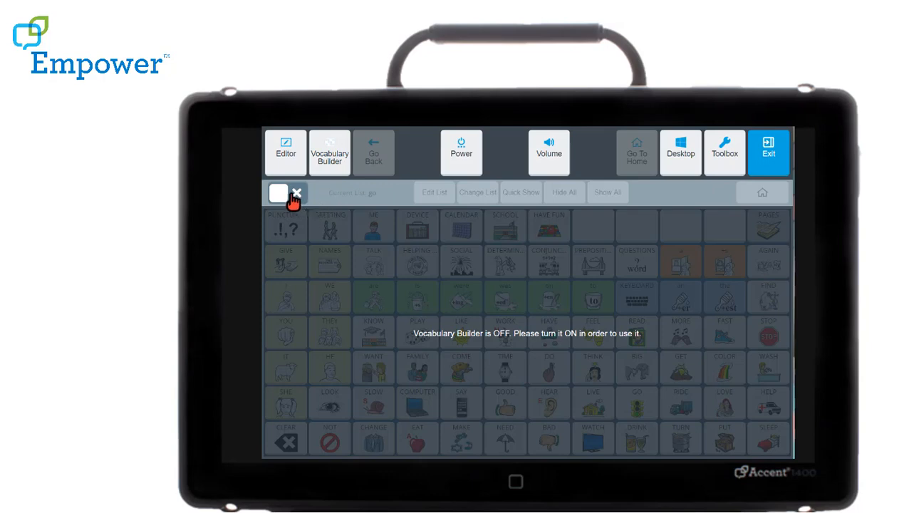
{"action": "left_click", "coordinate": [279, 194]}
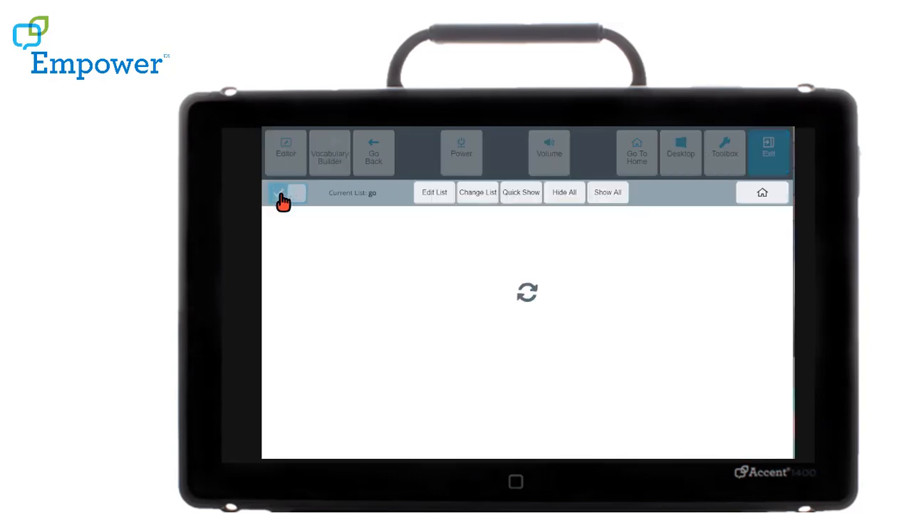
- Copy the default ACTIVITY Baby Dolls list into the custom lists
{"action": "left_click", "coordinate": [437, 194]}
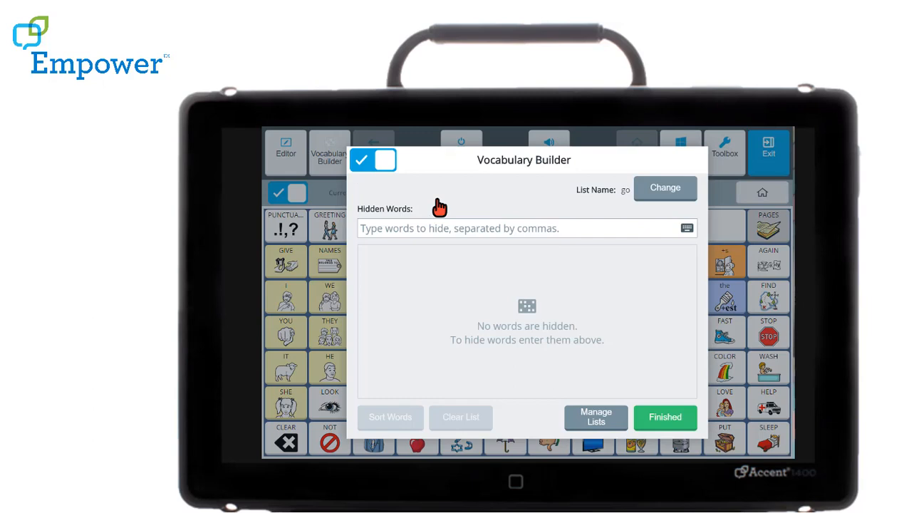
{"action": "left_click", "coordinate": [620, 427]}
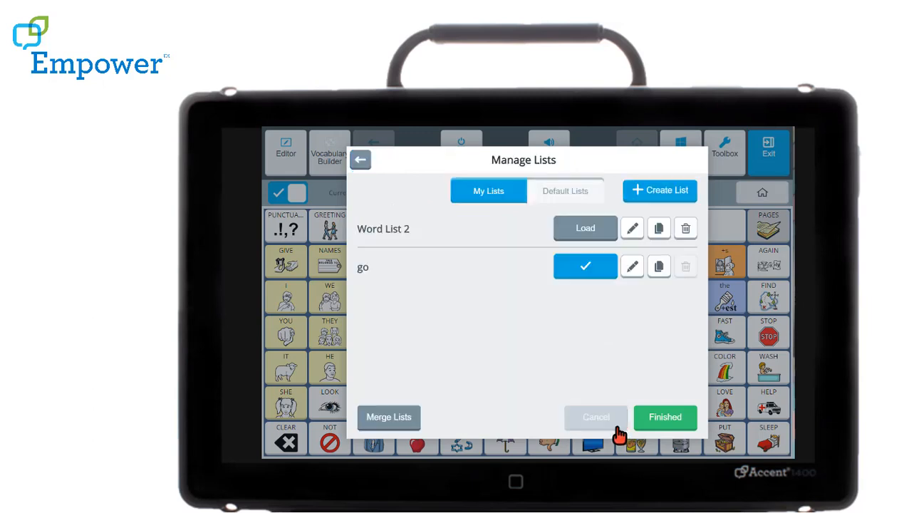
{"action": "left_click", "coordinate": [557, 201]}
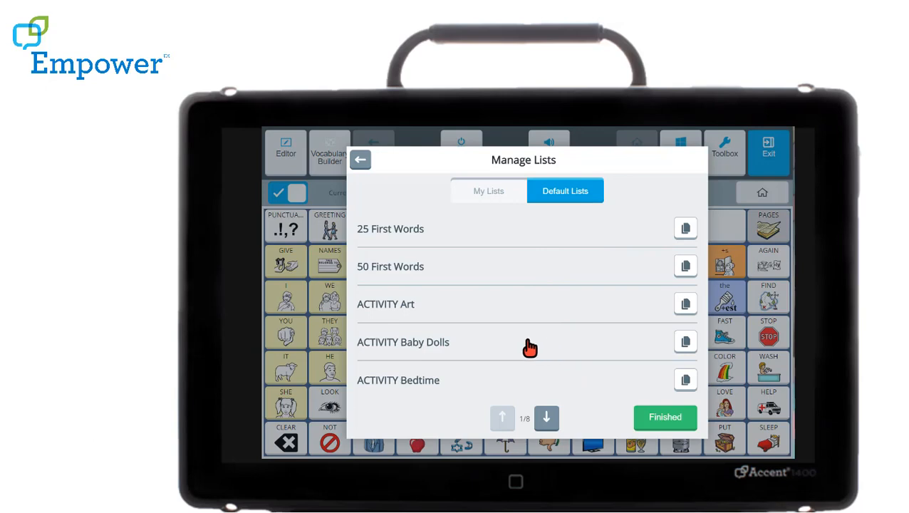
{"action": "left_click", "coordinate": [685, 343]}
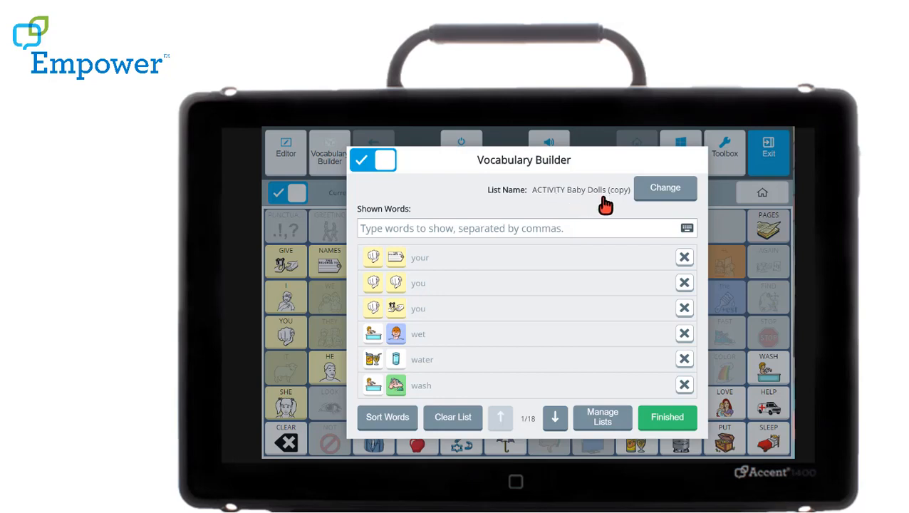
- Rename the copied Baby Dolls list, replacing "(copy)" with a person's first name after "ACTIVITY Baby Dolls"
{"action": "left_click", "coordinate": [660, 190]}
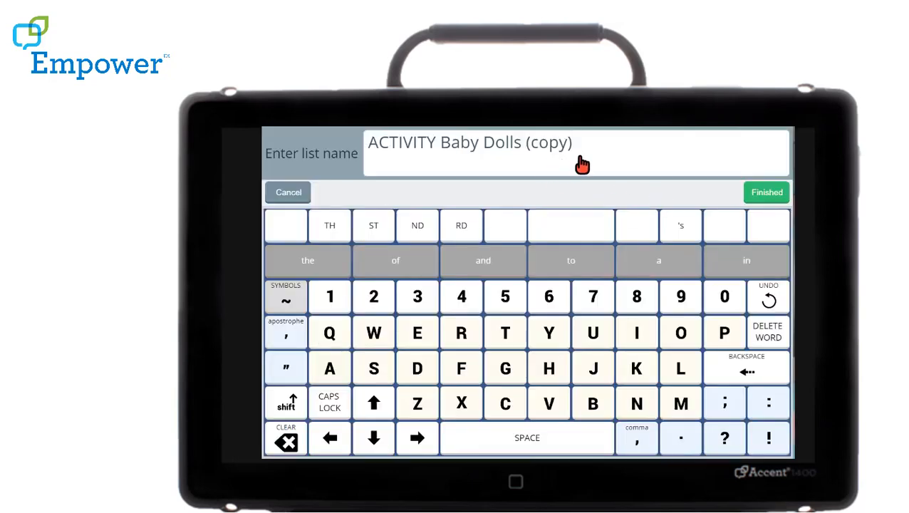
{"action": "left_click", "coordinate": [769, 369]}
{"action": "left_click", "coordinate": [768, 369]}
{"action": "left_click", "coordinate": [769, 369]}
{"action": "left_click", "coordinate": [767, 370]}
{"action": "left_click", "coordinate": [766, 370]}
{"action": "left_click", "coordinate": [766, 371]}
{"action": "left_click", "coordinate": [293, 410]}
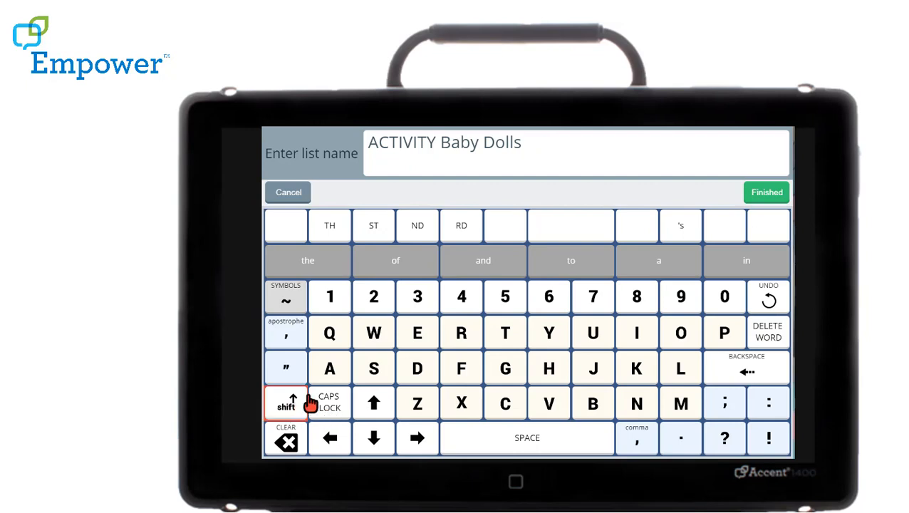
{"action": "left_click", "coordinate": [451, 341]}
{"action": "left_click", "coordinate": [344, 370]}
{"action": "left_click", "coordinate": [372, 372]}
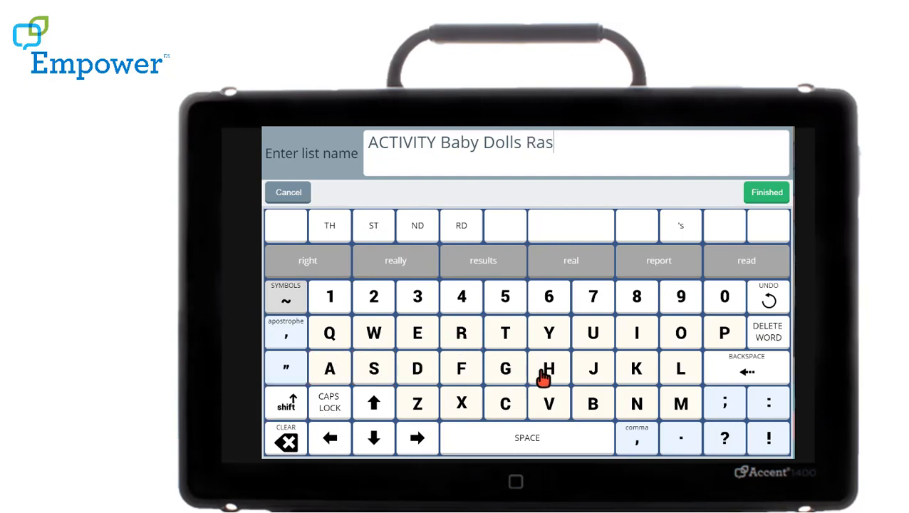
{"action": "left_click", "coordinate": [545, 372]}
{"action": "left_click", "coordinate": [425, 342]}
{"action": "left_click", "coordinate": [420, 342]}
{"action": "left_click", "coordinate": [344, 369]}
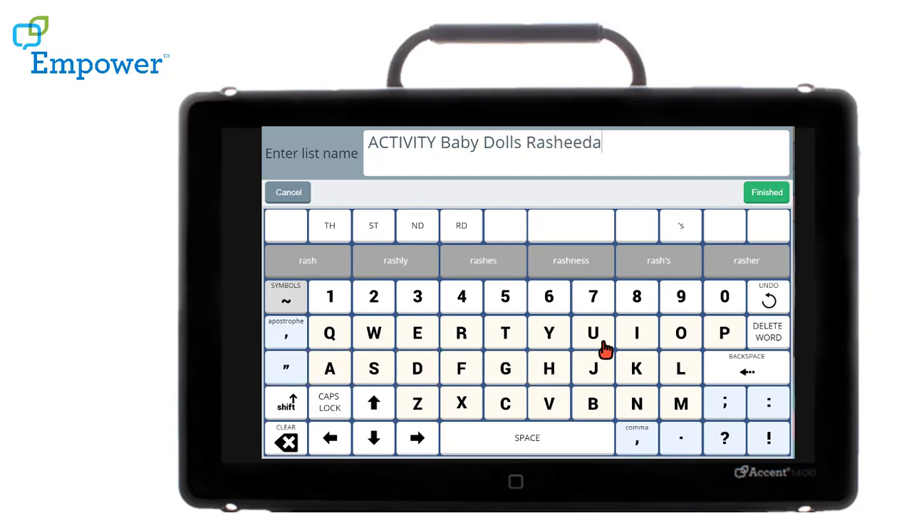
{"action": "left_click", "coordinate": [767, 194]}
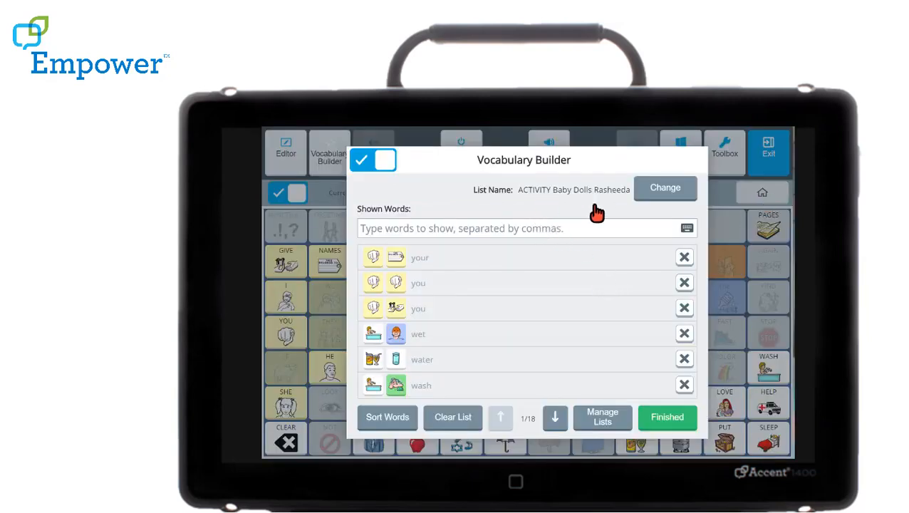
- Copy the default ACTIVITY Bedtime list into the custom lists
{"action": "left_click", "coordinate": [605, 422]}
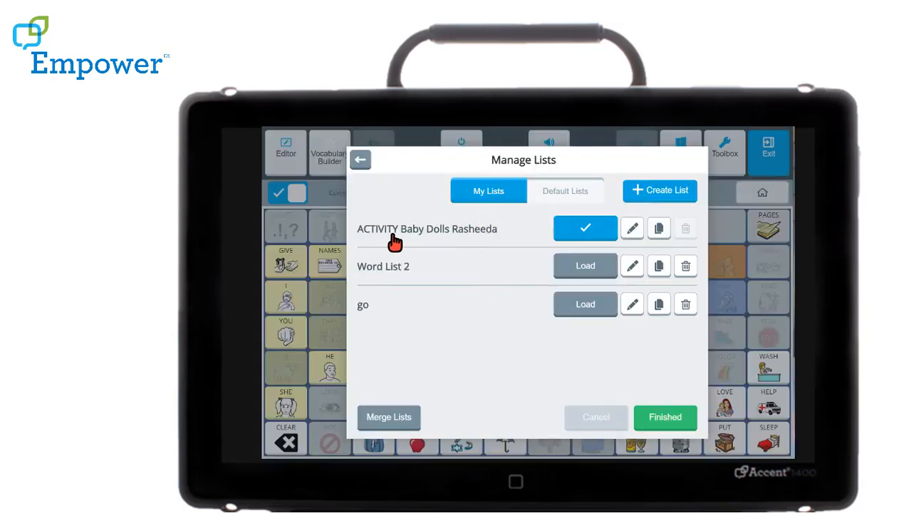
{"action": "left_click", "coordinate": [576, 199]}
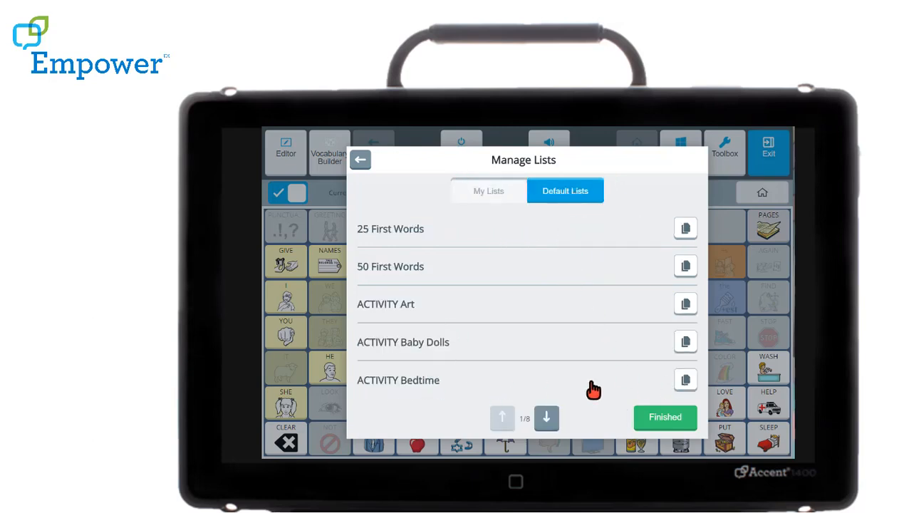
{"action": "left_click", "coordinate": [689, 383]}
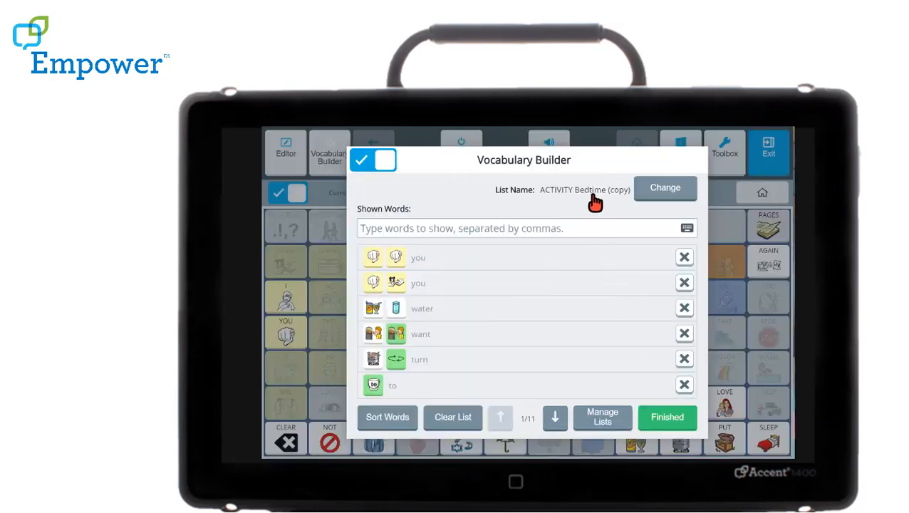
- Rename the copied Bedtime list, replacing "(copy)" with a person's first name after "ACTIVITY Bedtime"
{"action": "left_click", "coordinate": [661, 200]}
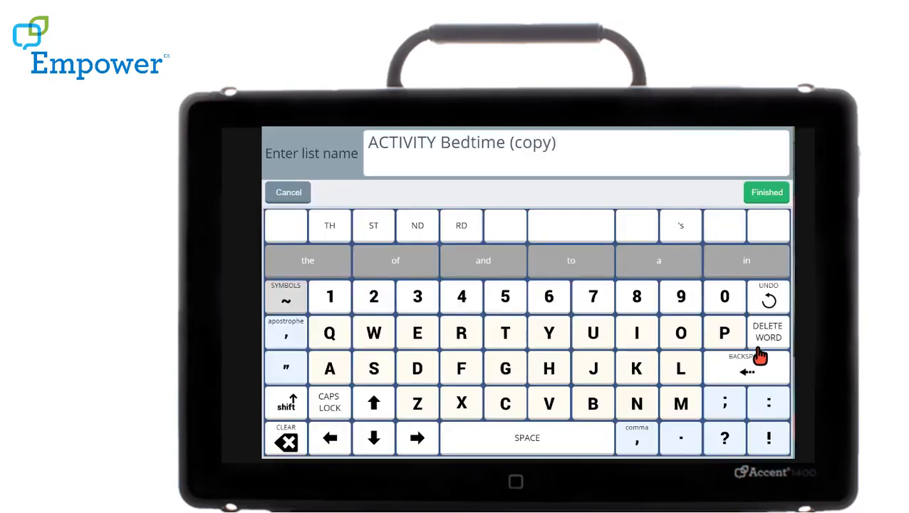
{"action": "left_click", "coordinate": [759, 358]}
{"action": "left_click", "coordinate": [755, 362]}
{"action": "left_click", "coordinate": [754, 363]}
{"action": "left_click", "coordinate": [751, 365]}
{"action": "left_click", "coordinate": [750, 366]}
{"action": "left_click", "coordinate": [744, 368]}
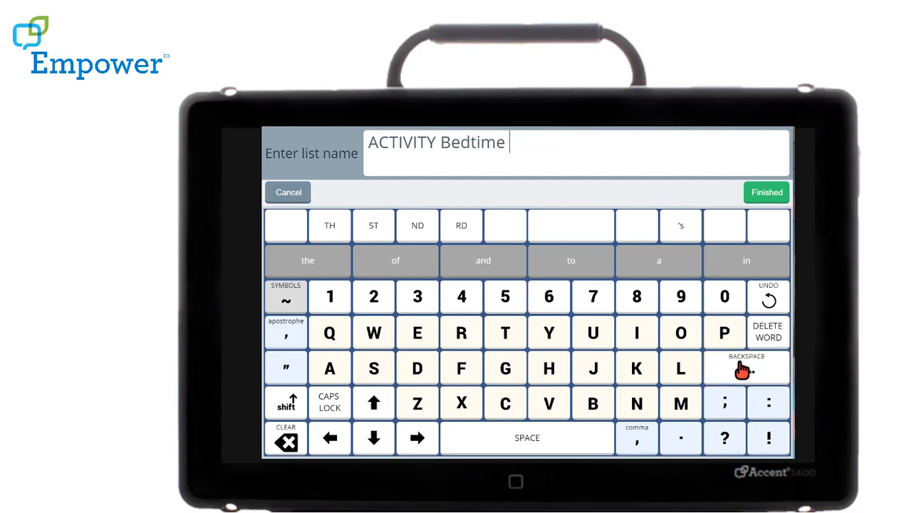
{"action": "left_click", "coordinate": [292, 407]}
{"action": "left_click", "coordinate": [464, 334]}
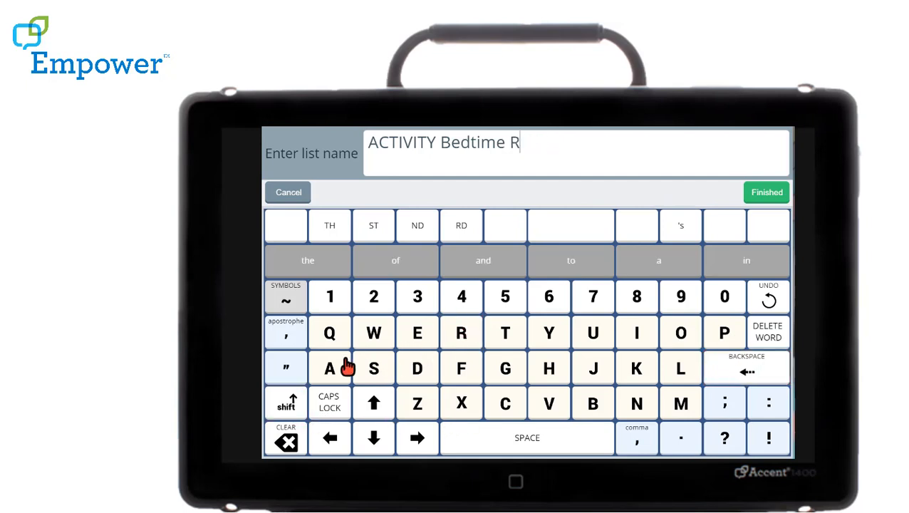
{"action": "left_click", "coordinate": [347, 366]}
{"action": "left_click", "coordinate": [365, 371]}
{"action": "left_click", "coordinate": [552, 373]}
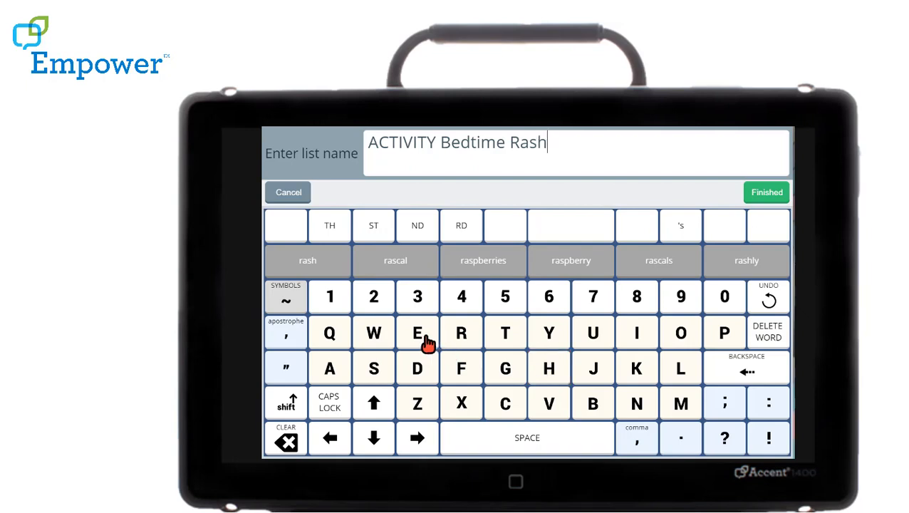
{"action": "left_click", "coordinate": [425, 343]}
{"action": "left_click", "coordinate": [419, 338]}
{"action": "left_click", "coordinate": [418, 368]}
{"action": "left_click", "coordinate": [344, 373]}
{"action": "left_click", "coordinate": [769, 200]}
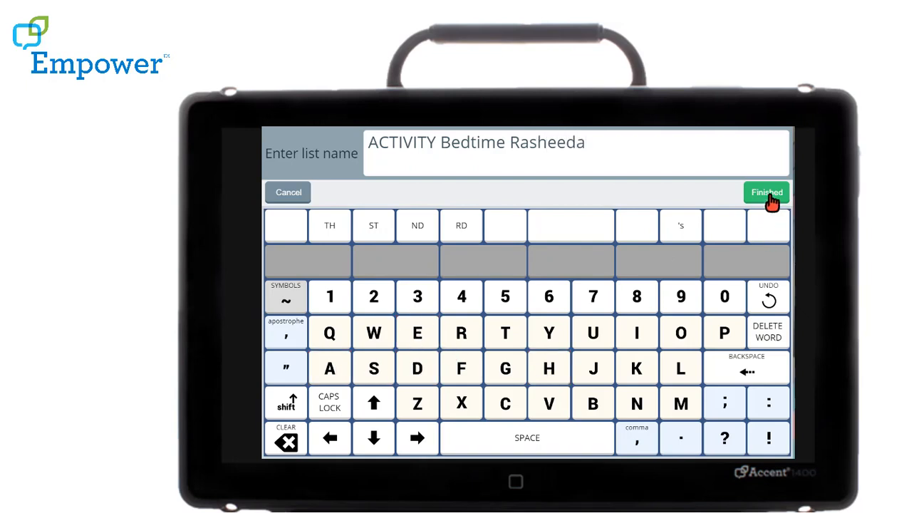
{"action": "left_click", "coordinate": [768, 194]}
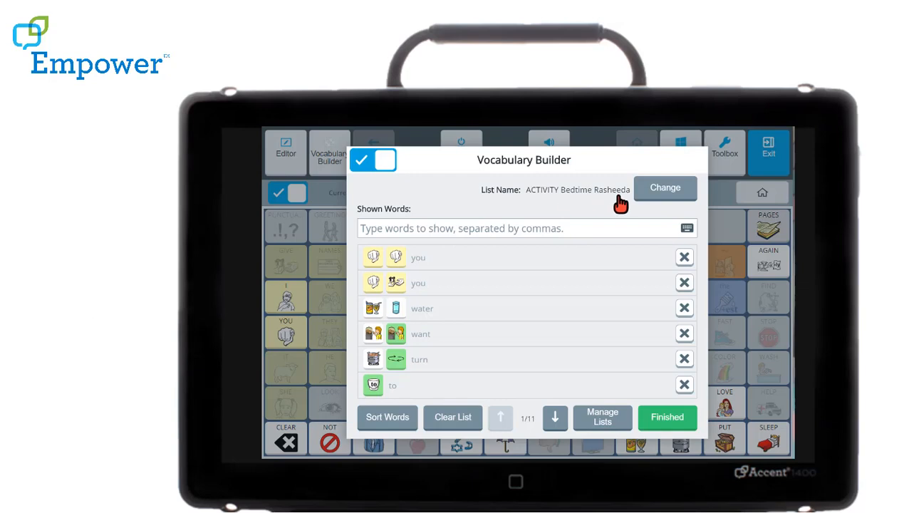
- Try to merge the custom ACTIVITY Baby Dolls and ACTIVITY Bedtime lists, and leave the vocabulary editing mode
{"action": "left_click", "coordinate": [604, 422]}
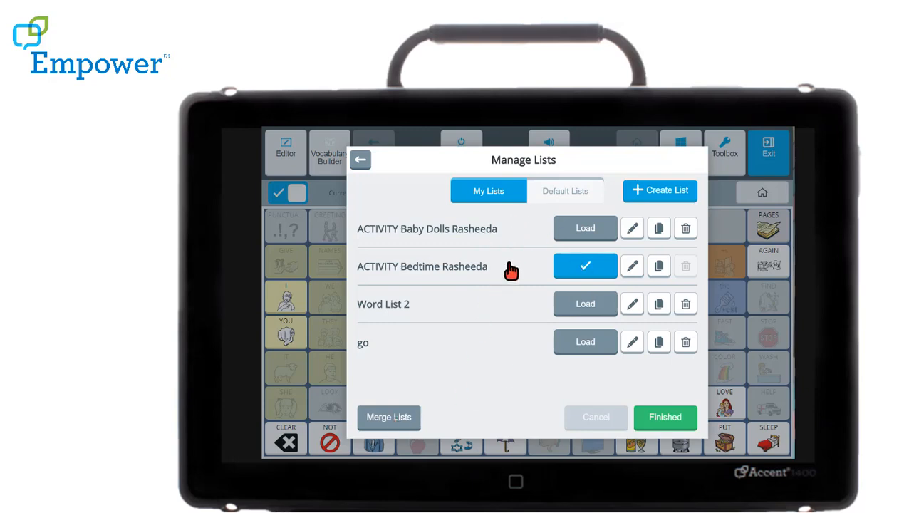
{"action": "left_click", "coordinate": [388, 418]}
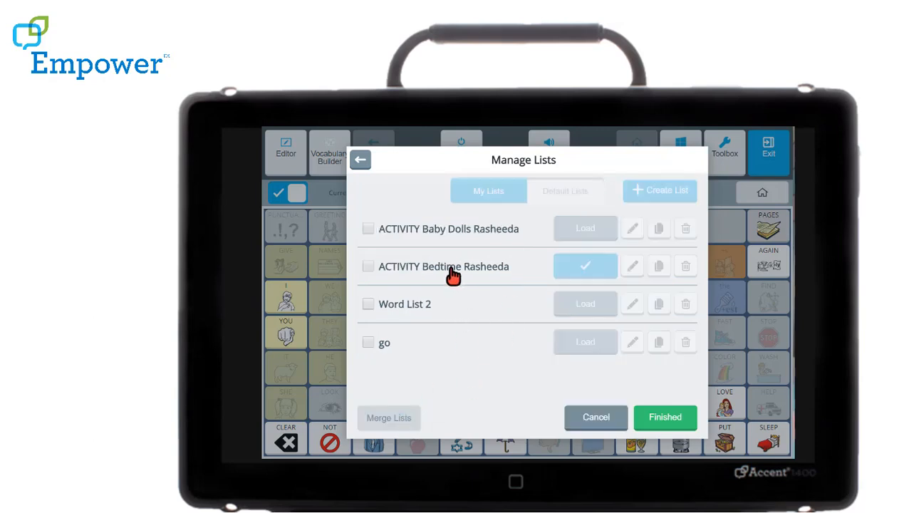
{"action": "left_click", "coordinate": [370, 229]}
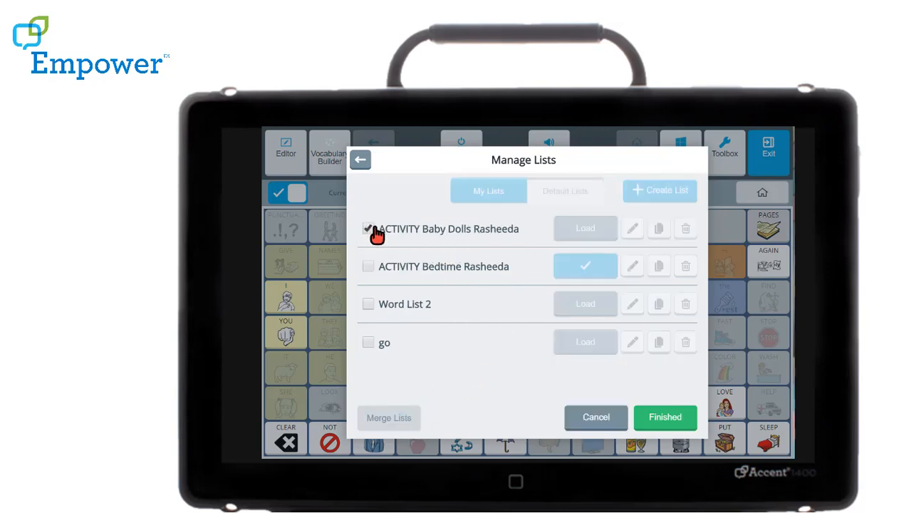
{"action": "left_click", "coordinate": [368, 269]}
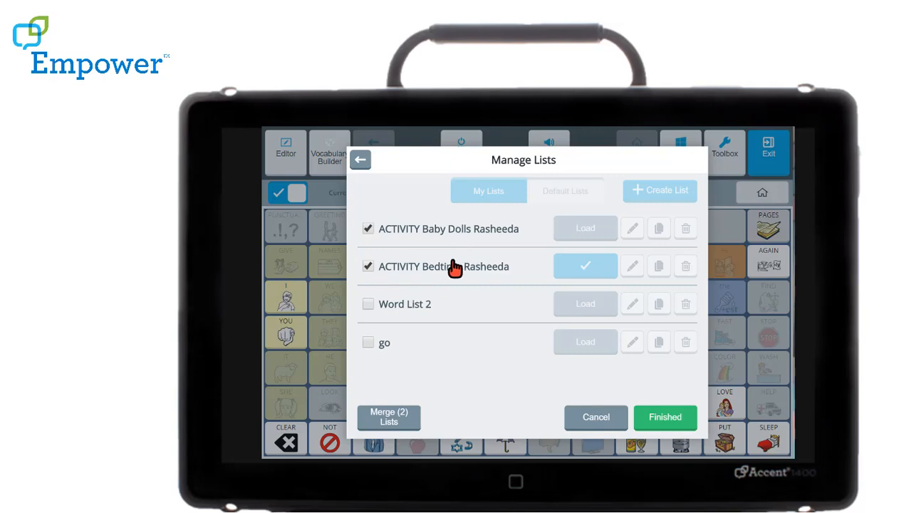
{"action": "left_click", "coordinate": [670, 422]}
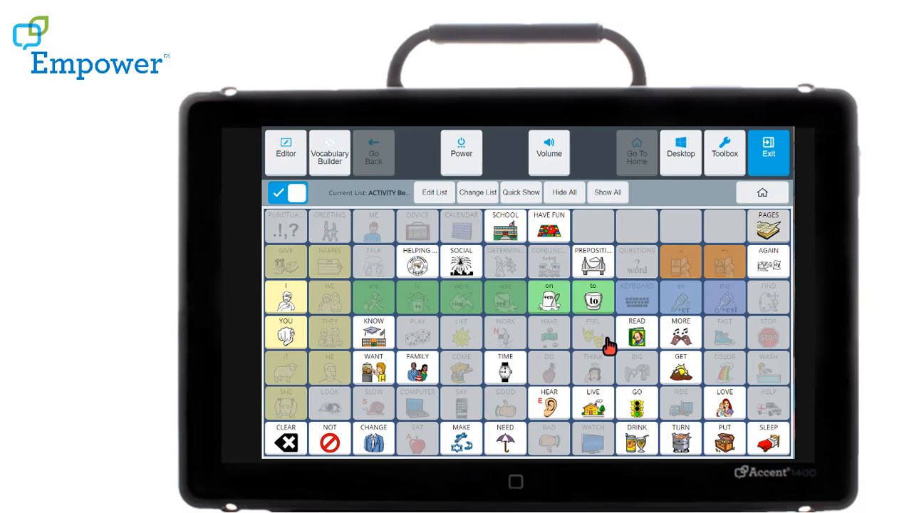
{"action": "left_click", "coordinate": [775, 171]}
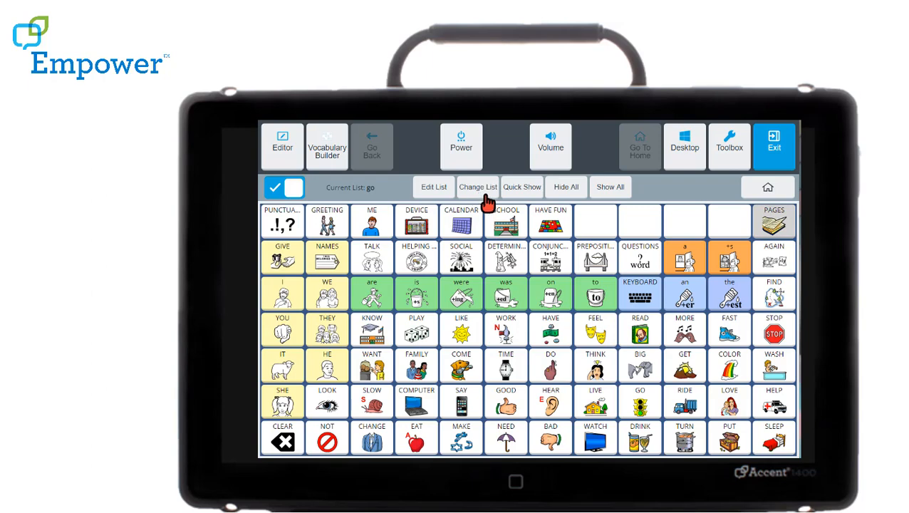
- Review the custom and default vocabulary lists in the list manager and close it
{"action": "left_click", "coordinate": [483, 188]}
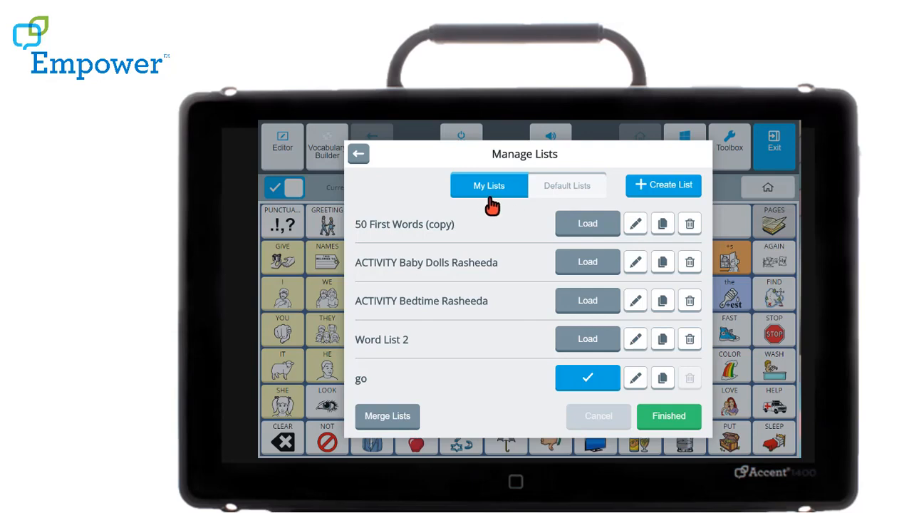
{"action": "left_click", "coordinate": [543, 195]}
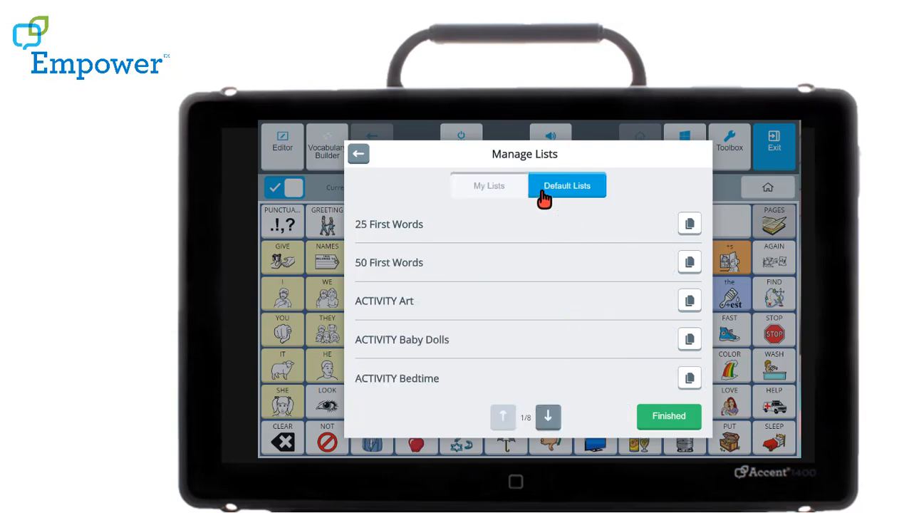
{"action": "left_click", "coordinate": [512, 194]}
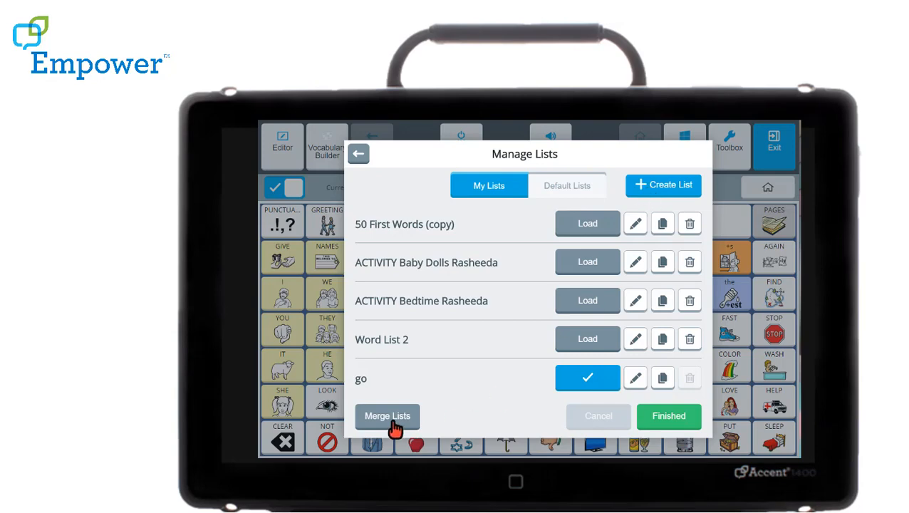
{"action": "left_click", "coordinate": [661, 420]}
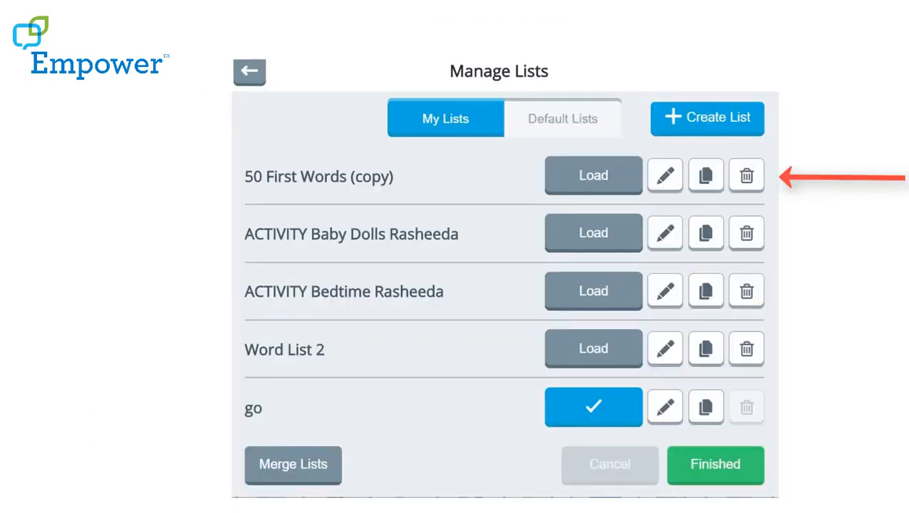